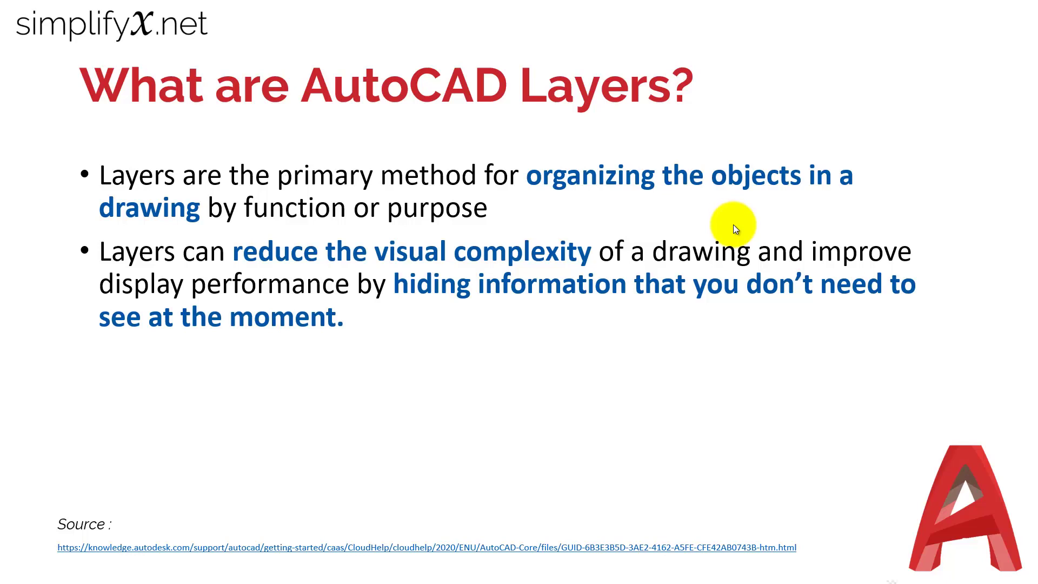
# Advance past the last slide of the 'What are AutoCAD Layers?' slide show
pyautogui.click(734, 226)
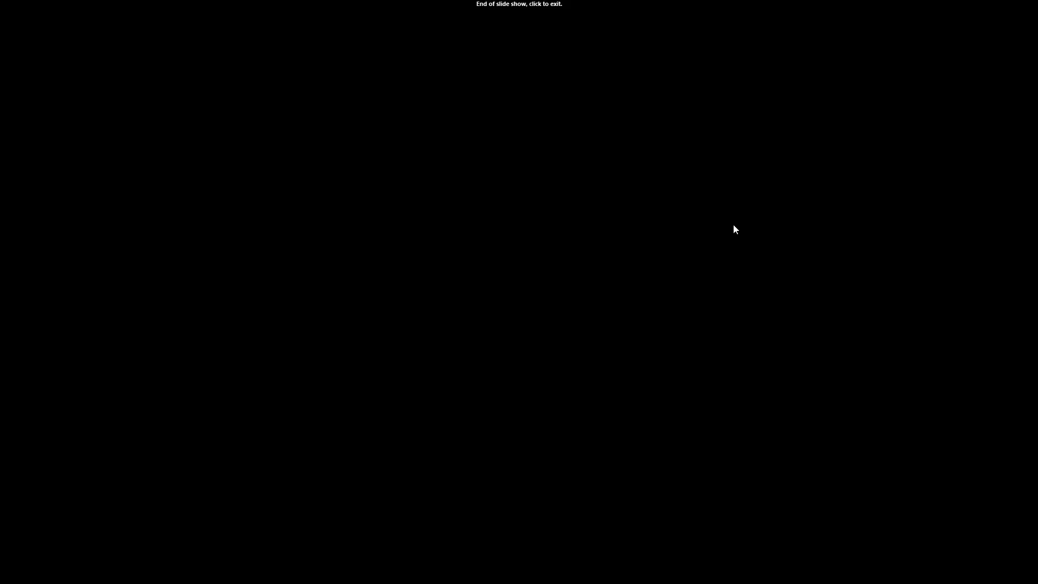
# Exit the slide show and draw a large rectangle with the REC command in Drawing1
pyautogui.click(734, 226)
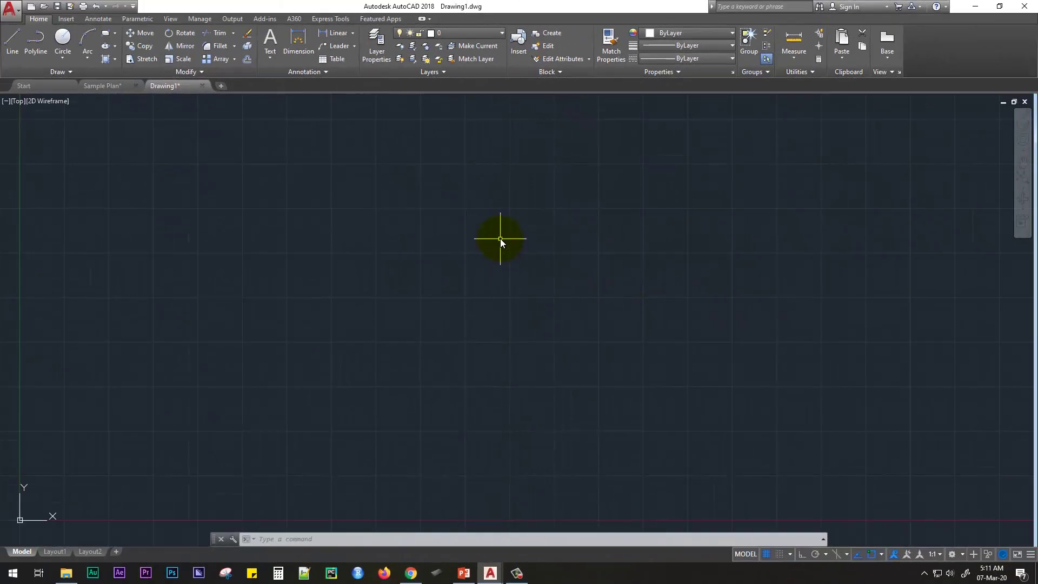
pyautogui.write('r')
pyautogui.write('ec')
pyautogui.press('Return')
pyautogui.click(392, 177)
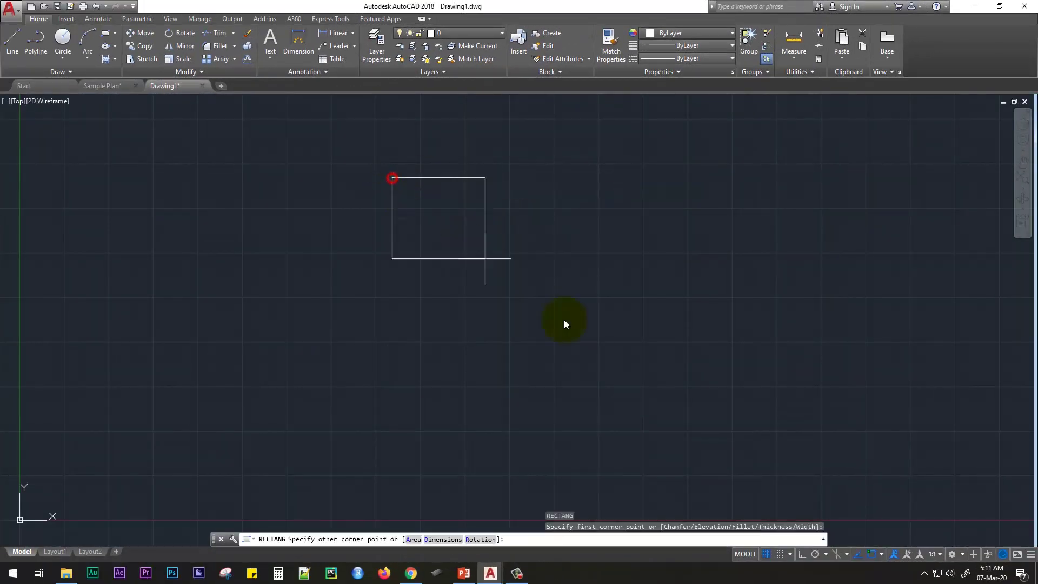
pyautogui.click(725, 443)
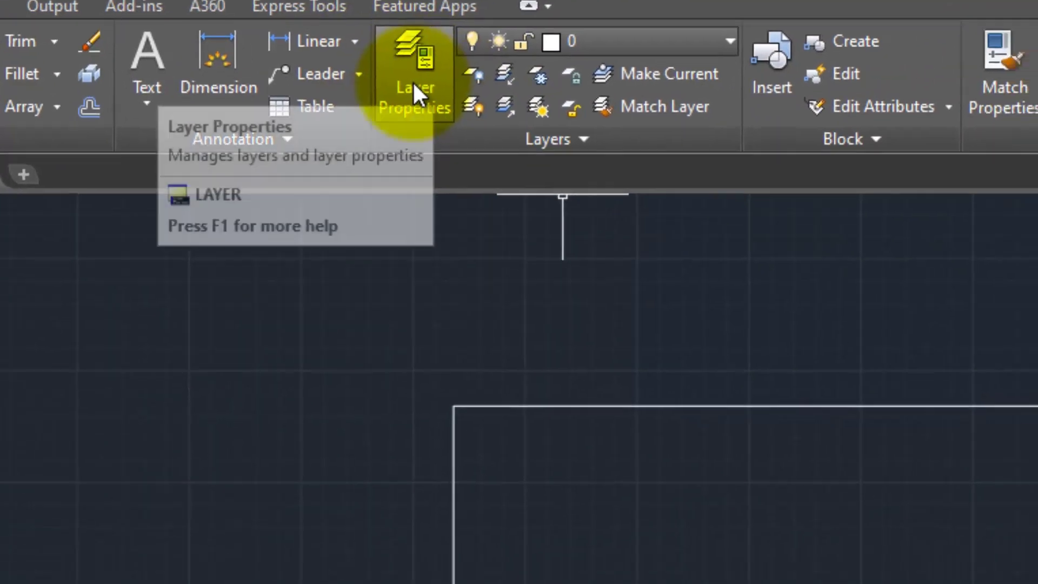
# Create a new layer named 'circles' in the Layer Properties Manager
pyautogui.click(453, 135)
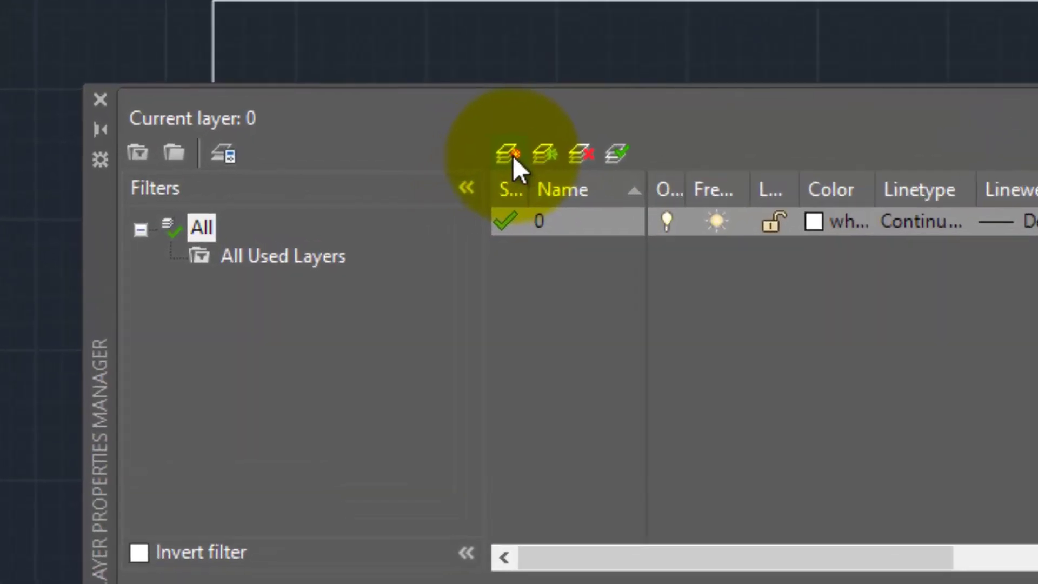
pyautogui.click(581, 152)
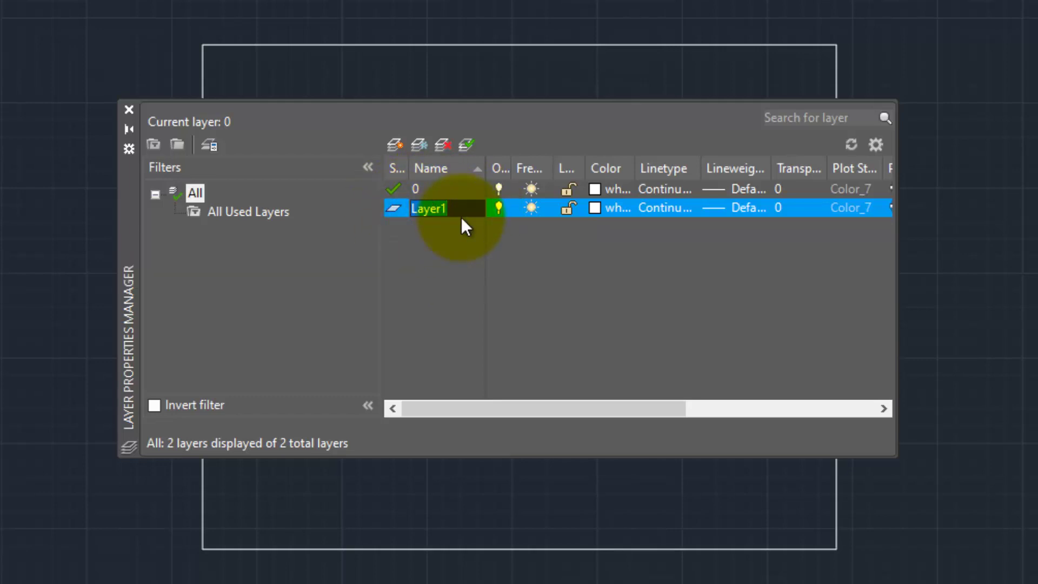
pyautogui.write('cicrc')
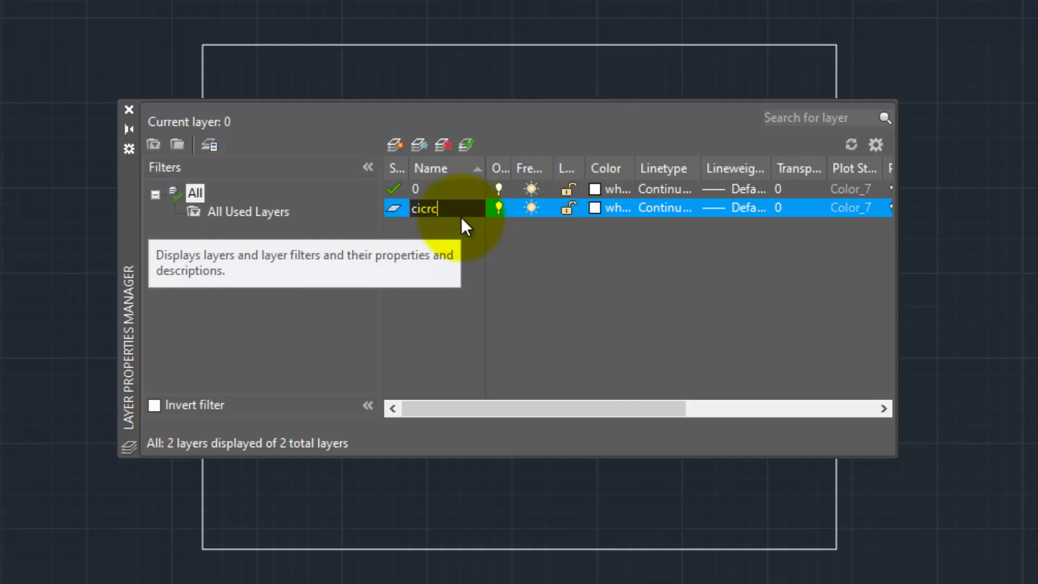
pyautogui.press('BackSpace')
pyautogui.press('BackSpace')
pyautogui.press('BackSpace')
pyautogui.write('rcle')
pyautogui.press('Return')
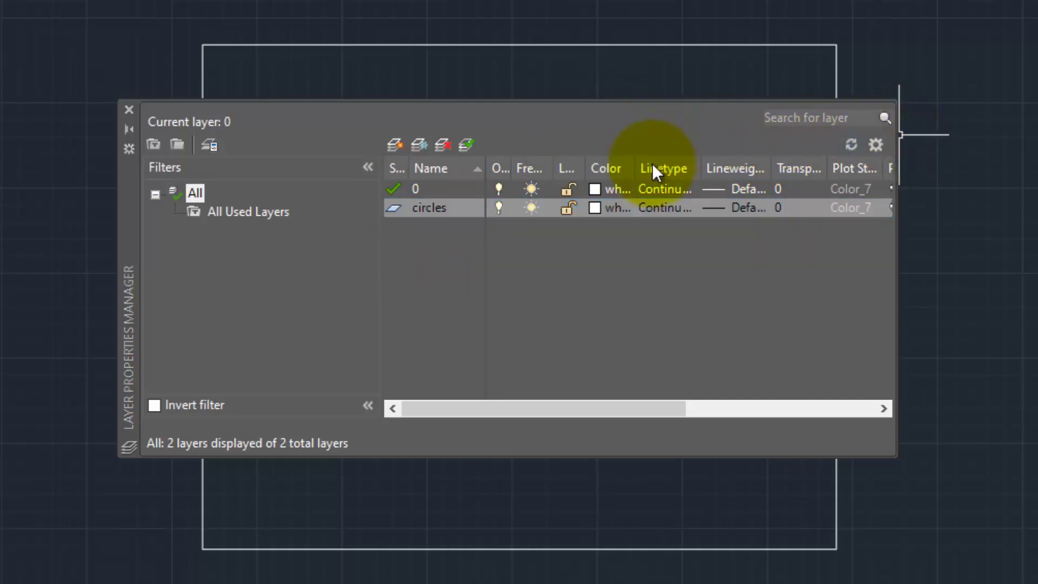
# Widen the On, Freeze, Lock and Color columns and enlarge the layer palette
pyautogui.moveTo(558, 167); pyautogui.dragTo(623, 167)
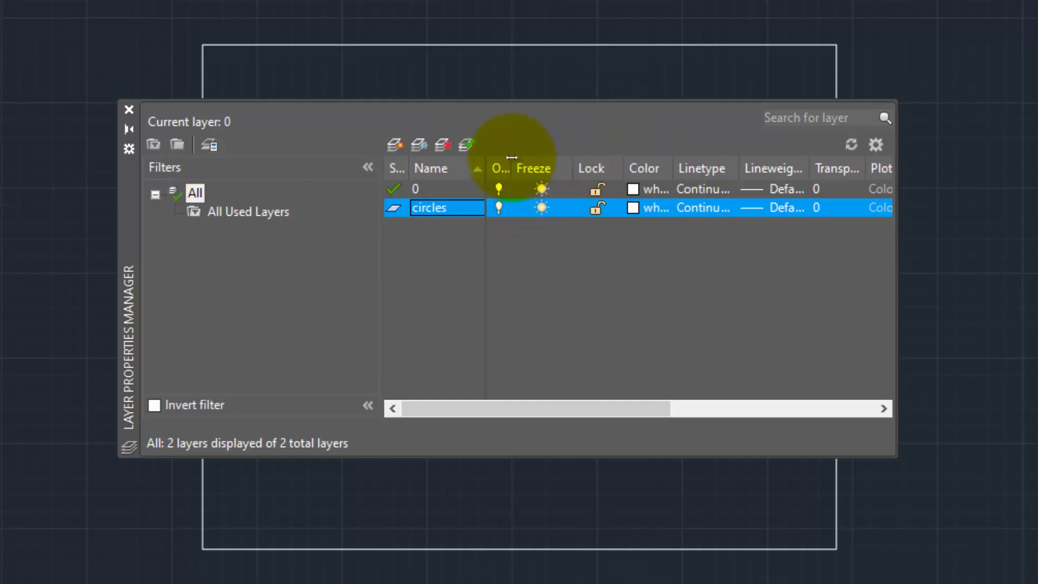
pyautogui.moveTo(511, 167); pyautogui.dragTo(538, 167)
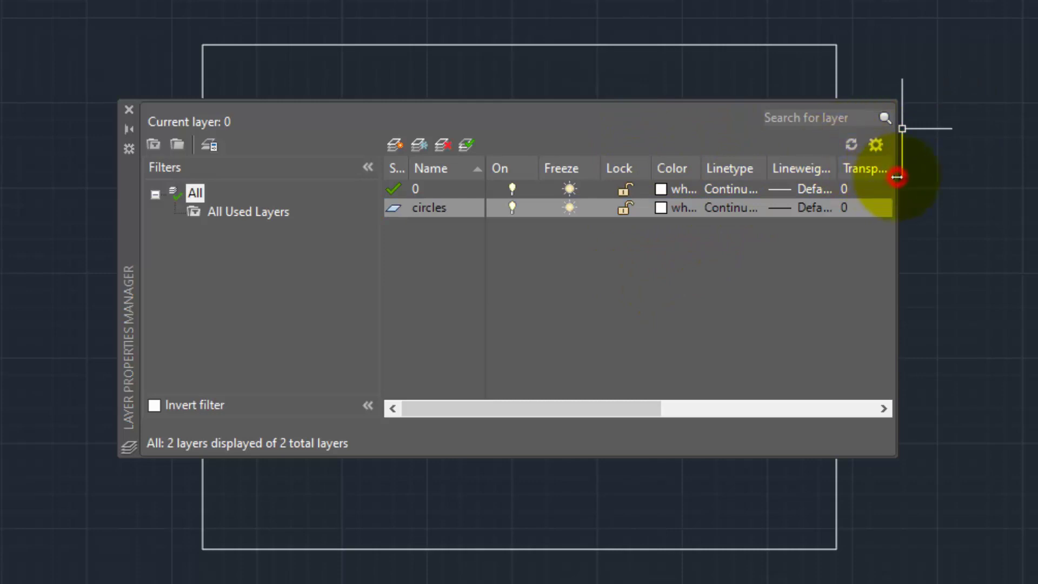
pyautogui.moveTo(897, 177); pyautogui.dragTo(939, 181)
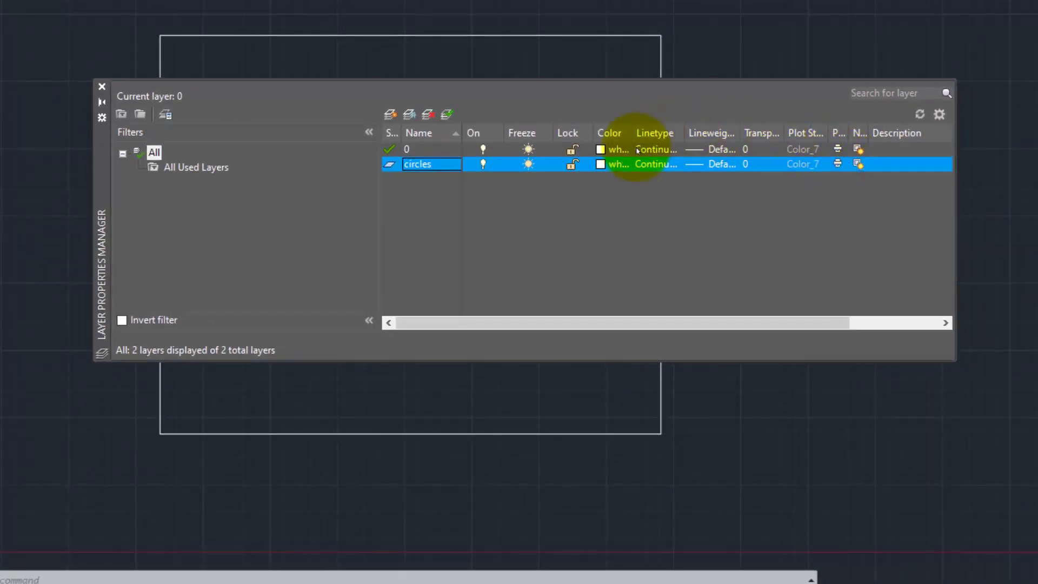
pyautogui.moveTo(631, 133); pyautogui.dragTo(665, 133)
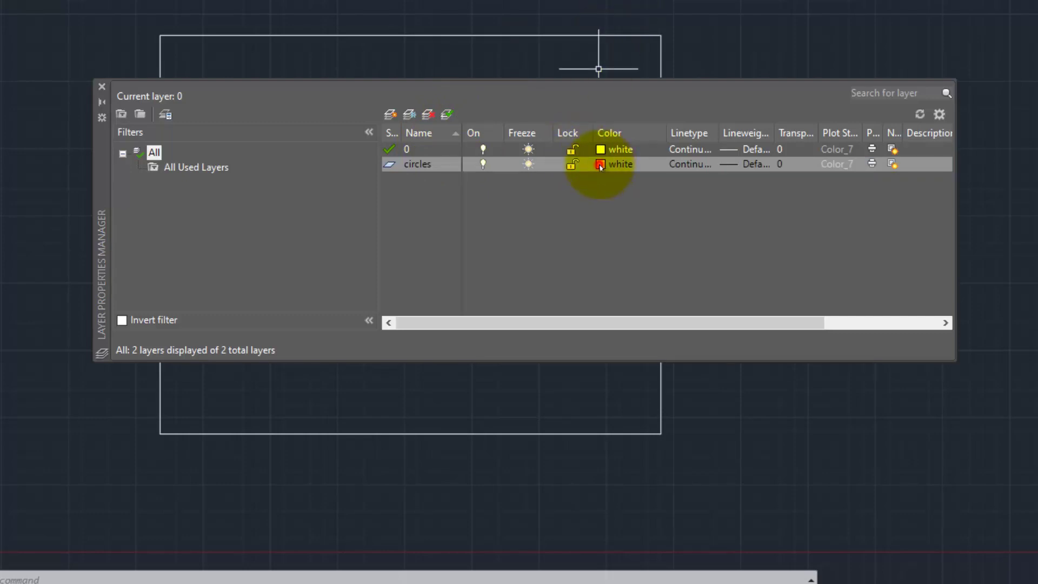
# Set the circles layer colour to yellow and widen the Status column
pyautogui.click(600, 165)
pyautogui.click(603, 198)
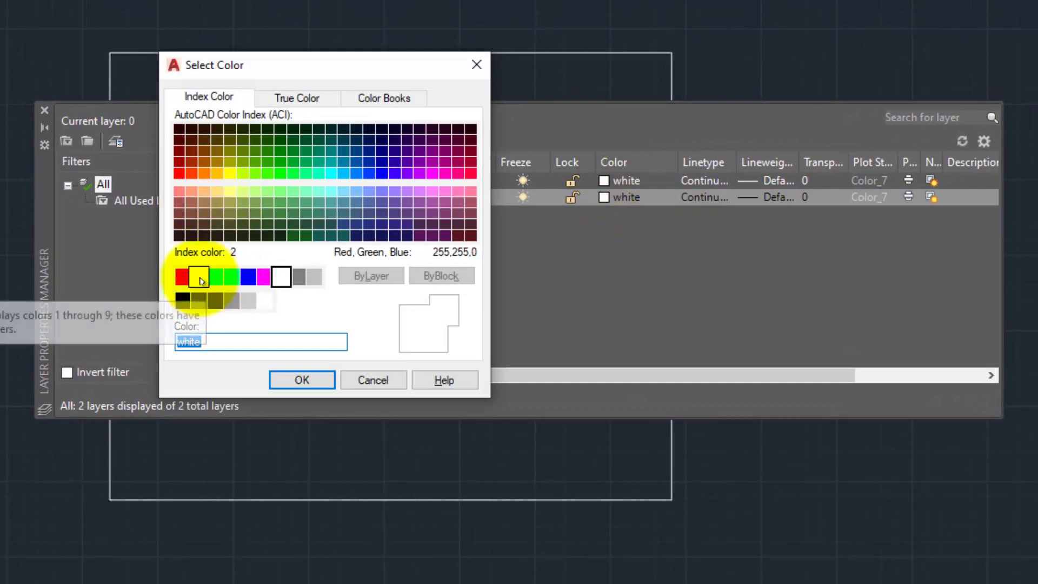
pyautogui.click(198, 276)
pyautogui.click(301, 380)
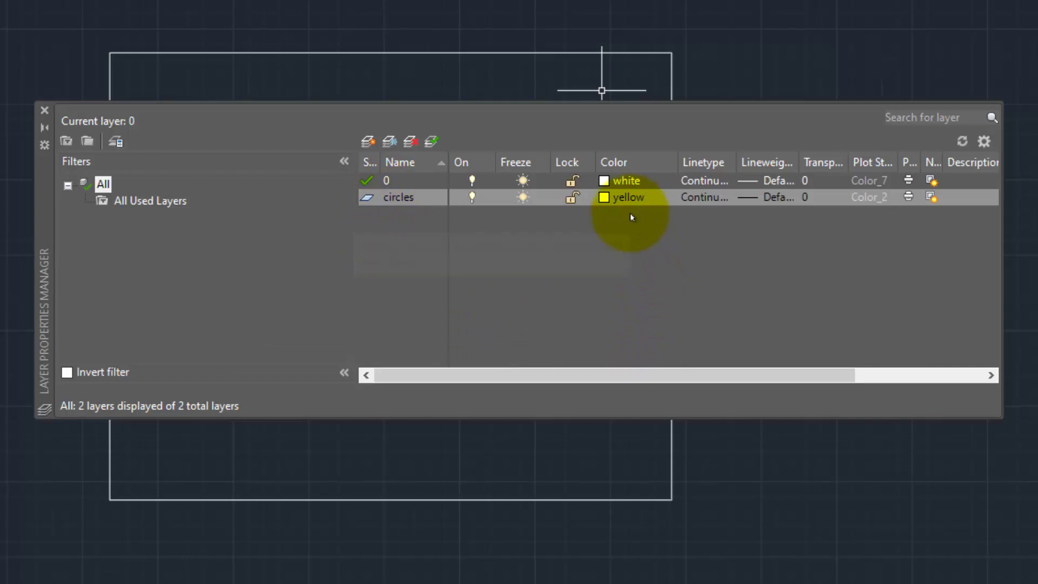
pyautogui.moveTo(382, 162); pyautogui.dragTo(435, 178)
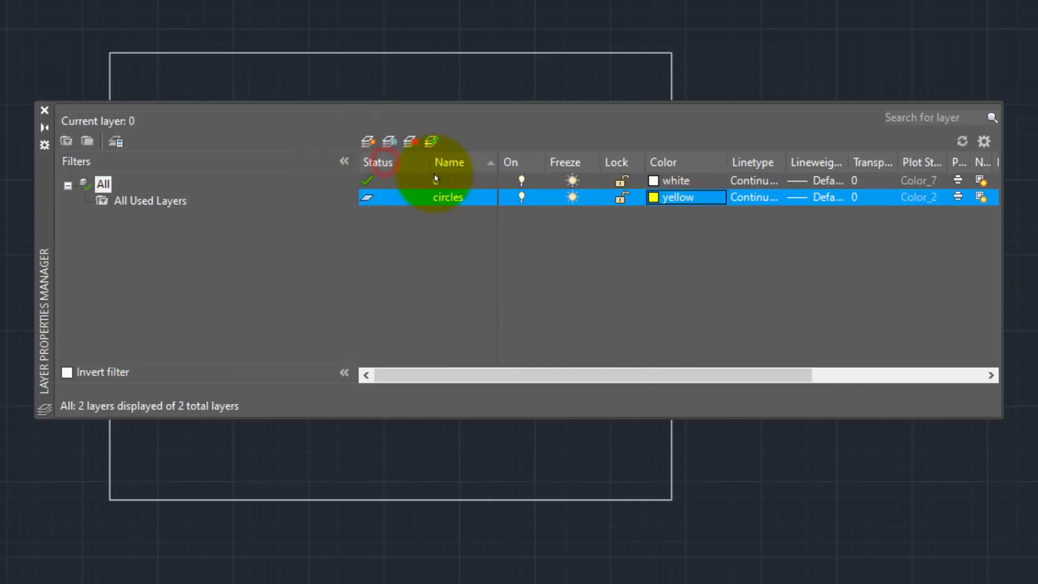
pyautogui.click(419, 250)
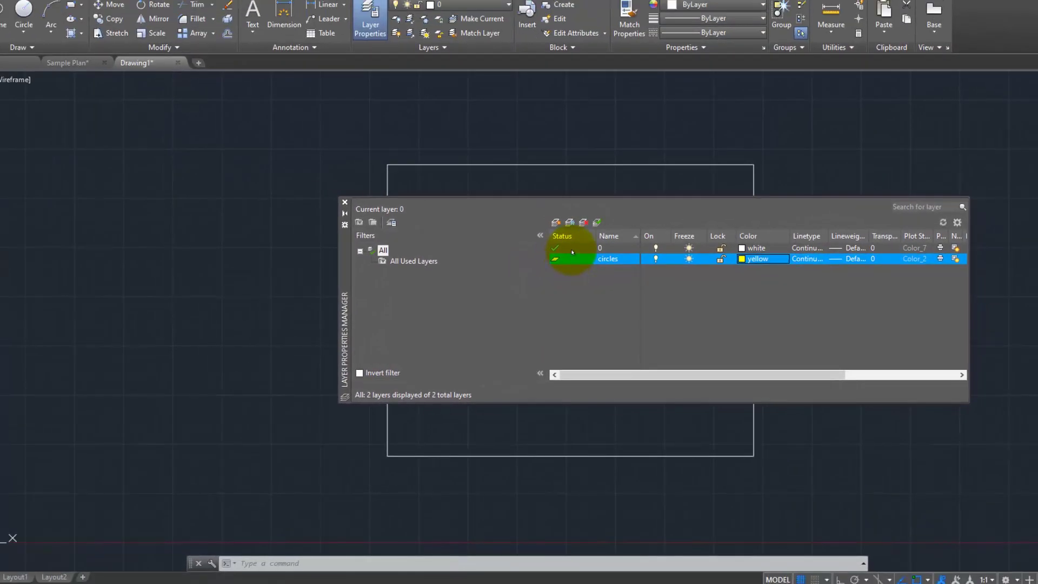
# Move the Layer Properties palette up and to the right over the drawing
pyautogui.click(669, 206)
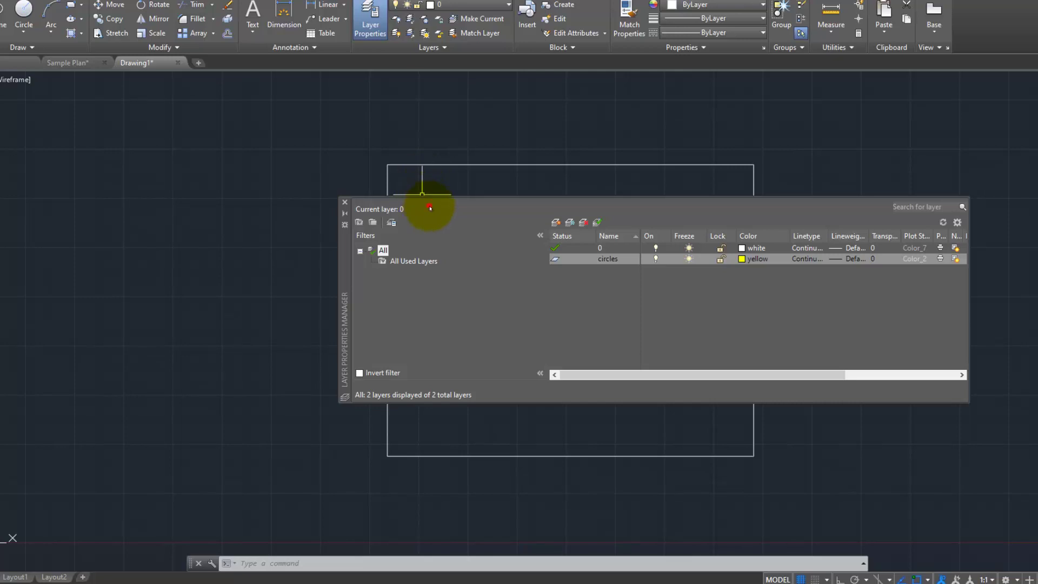
pyautogui.click(342, 245)
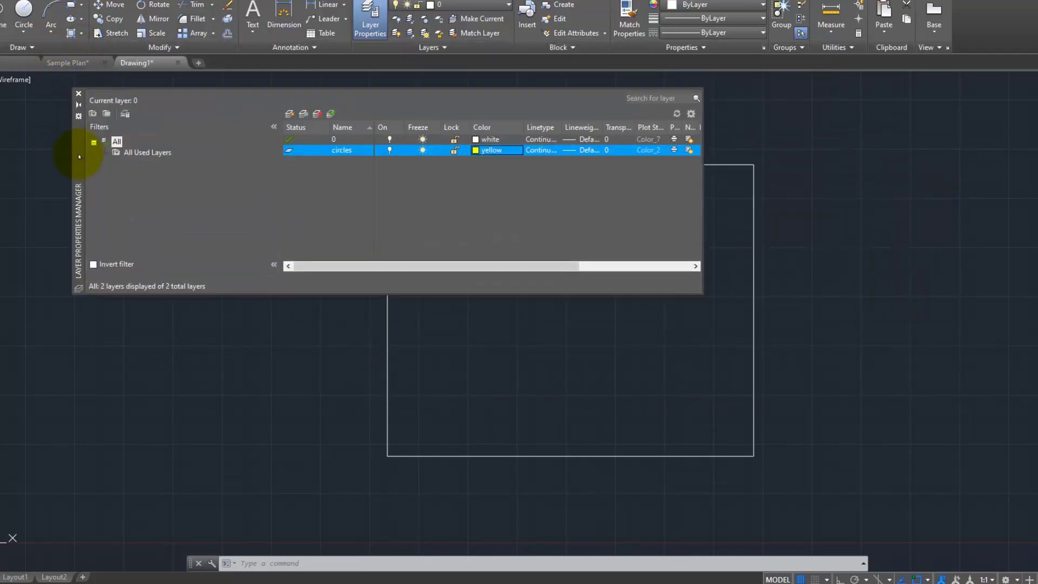
pyautogui.moveTo(70, 135); pyautogui.dragTo(46, 300)
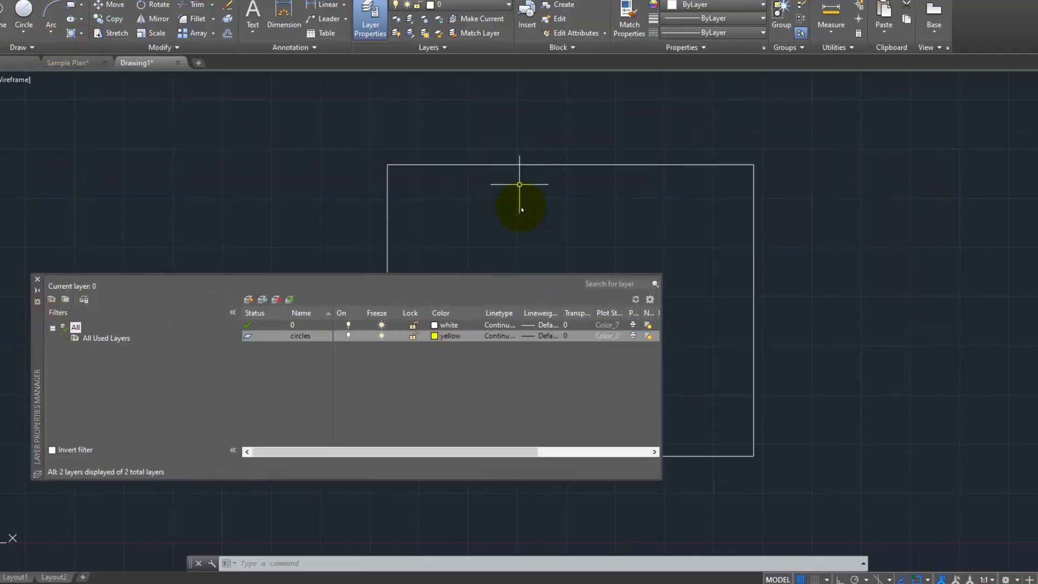
pyautogui.moveTo(39, 323)
pyautogui.mouseDown()
pyautogui.moveTo(560, 260)
pyautogui.moveTo(349, 238)
pyautogui.mouseUp()
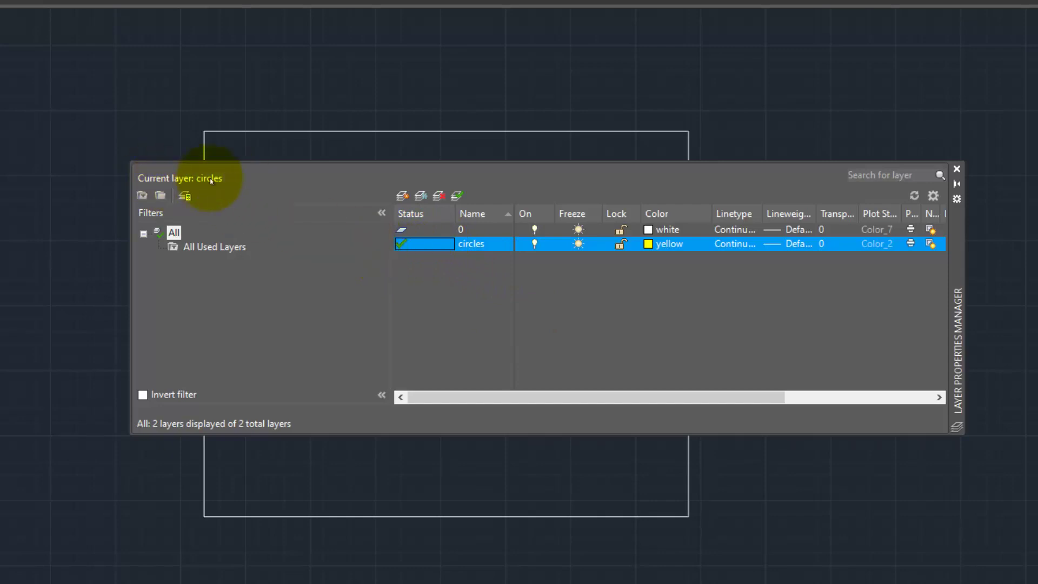
# Make circles the current layer and close the layer manager
pyautogui.doubleClick(405, 230)
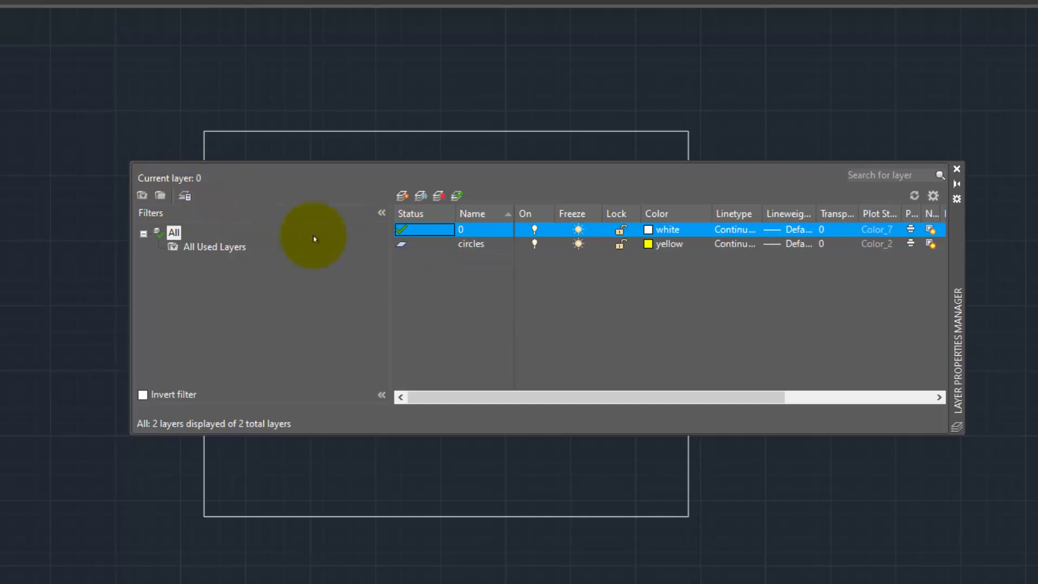
pyautogui.doubleClick(402, 243)
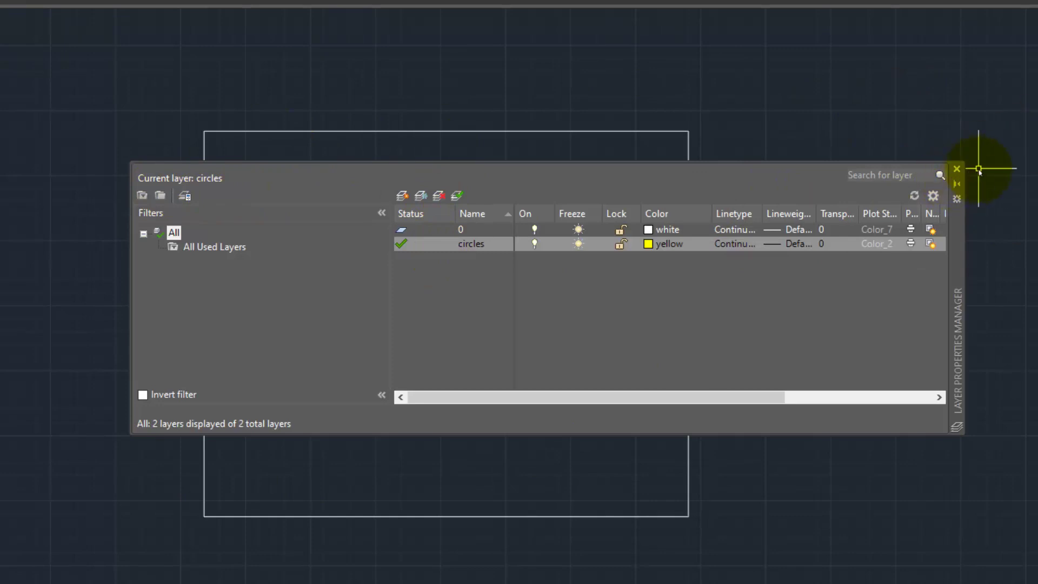
pyautogui.click(956, 170)
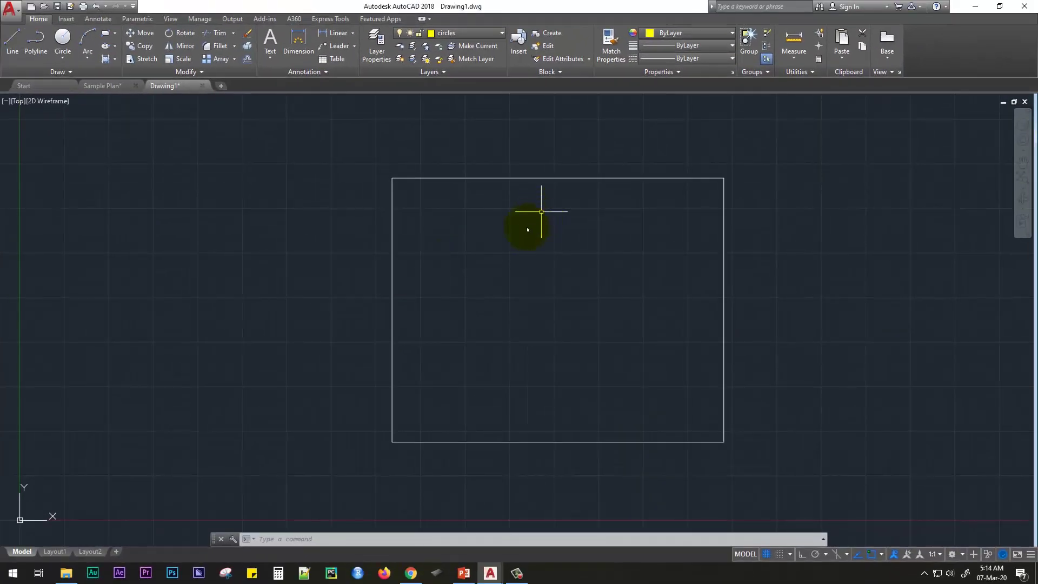
pyautogui.write('C')
# Draw two yellow circles inside the rectangle: a small one and a larger central one
pyautogui.press('Return')
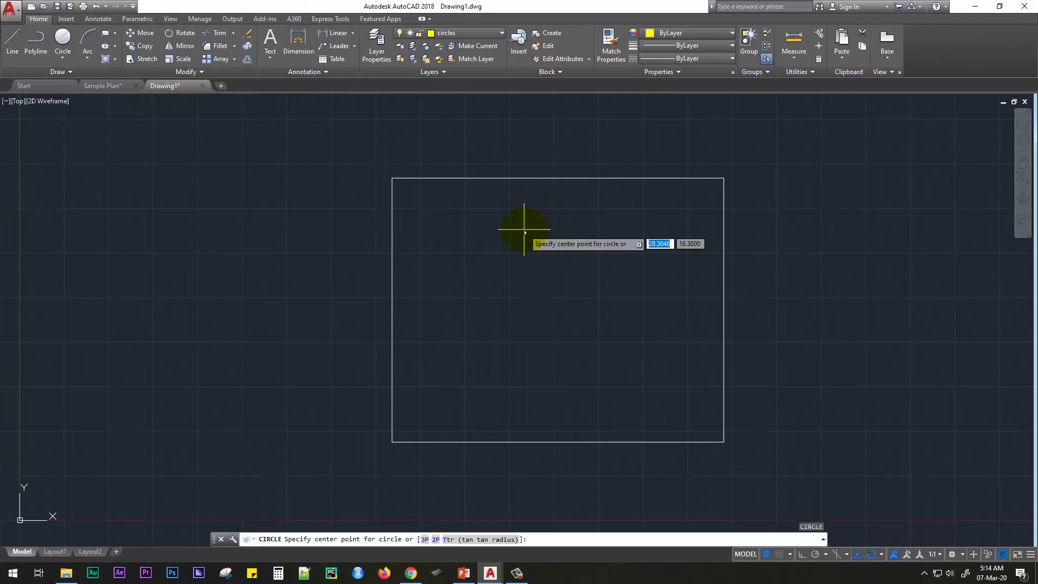
pyautogui.click(455, 216)
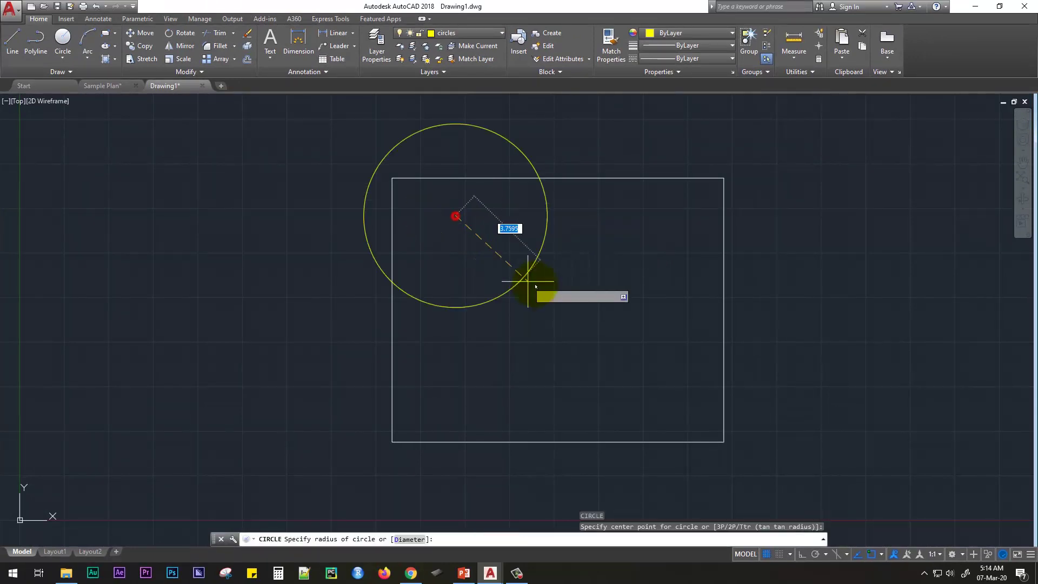
pyautogui.click(481, 224)
pyautogui.press('Return')
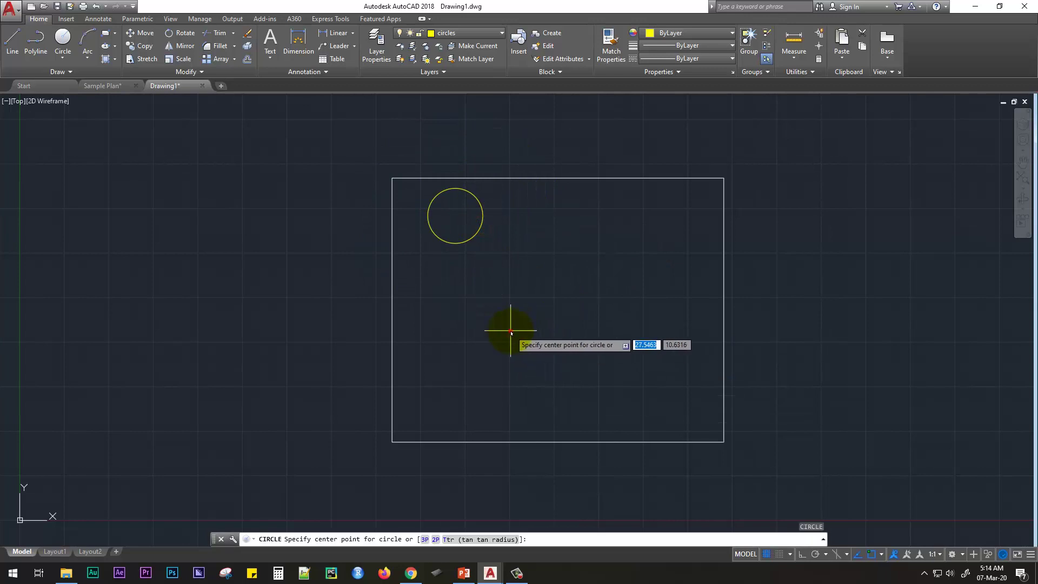
pyautogui.click(510, 331)
pyautogui.click(544, 381)
# Add a third circle to the right of the large circle
pyautogui.write('c')
pyautogui.click(646, 276)
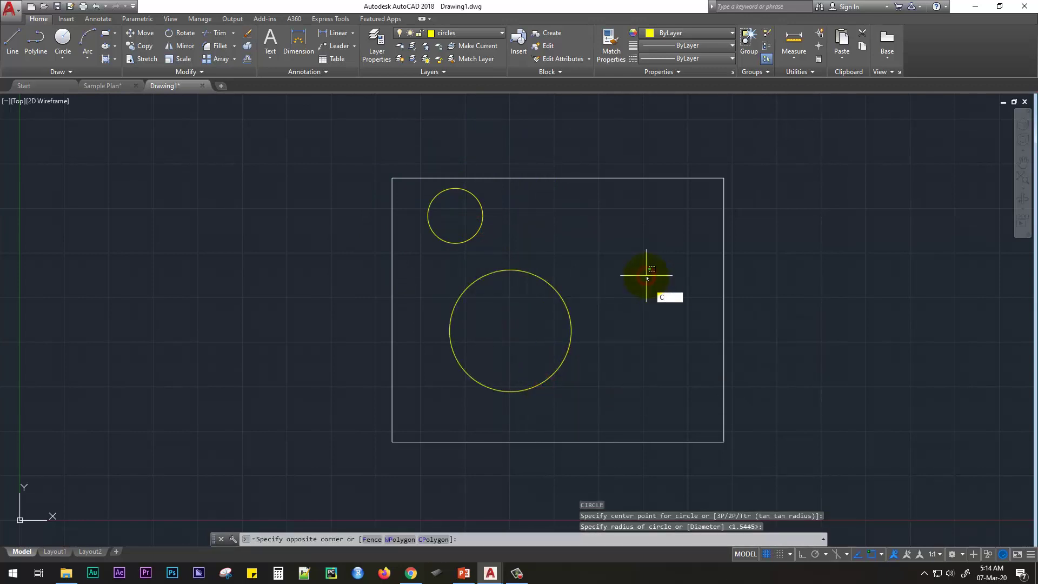
pyautogui.press('Escape')
pyautogui.press('Return')
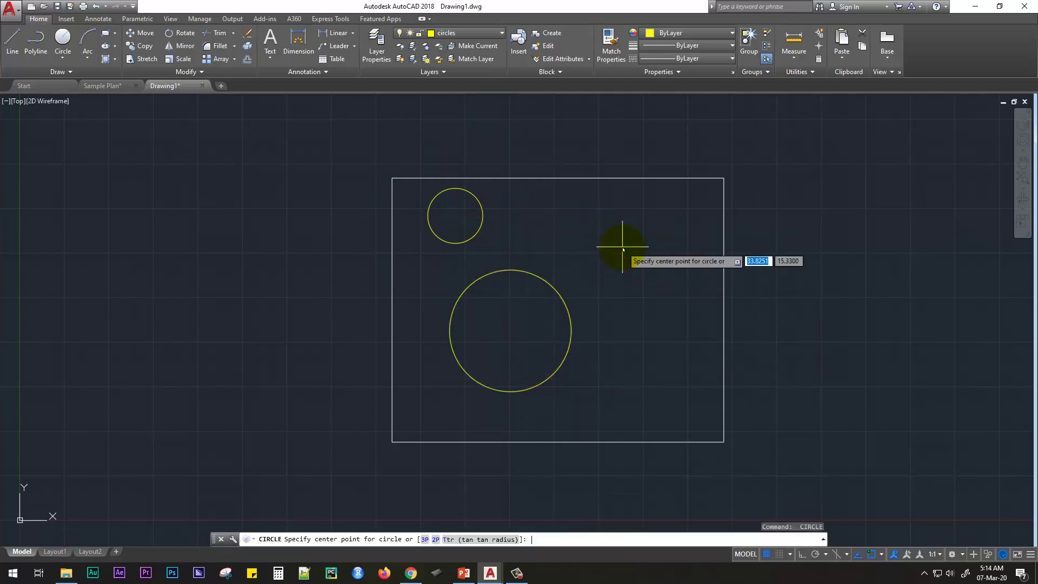
pyautogui.click(639, 280)
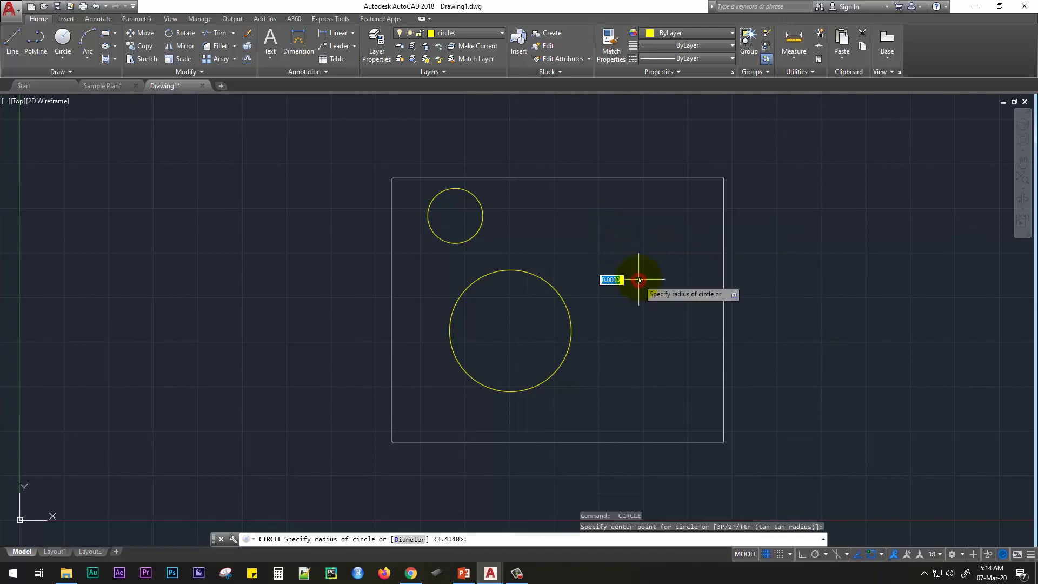
pyautogui.click(612, 233)
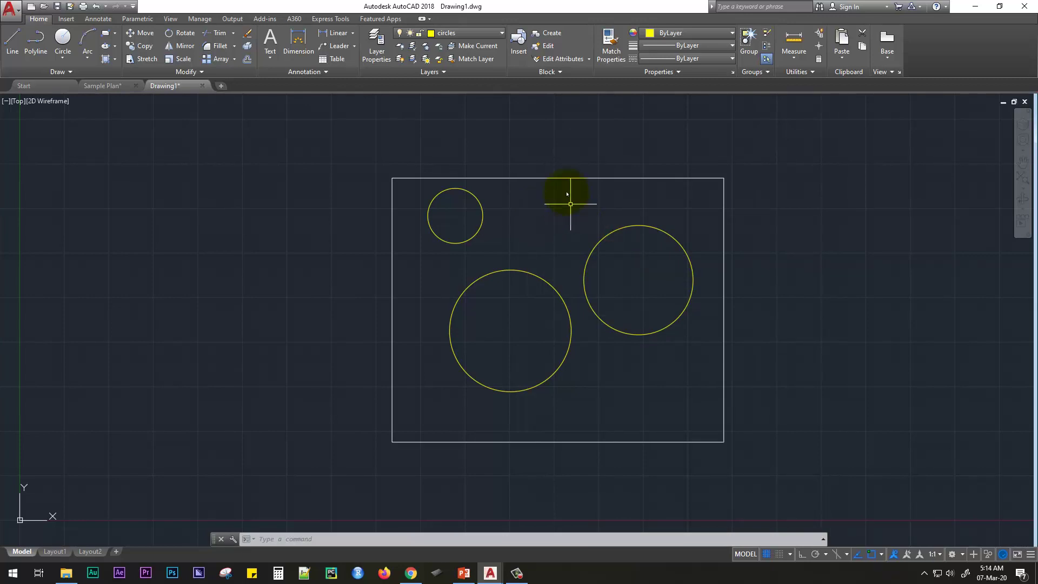
pyautogui.click(377, 48)
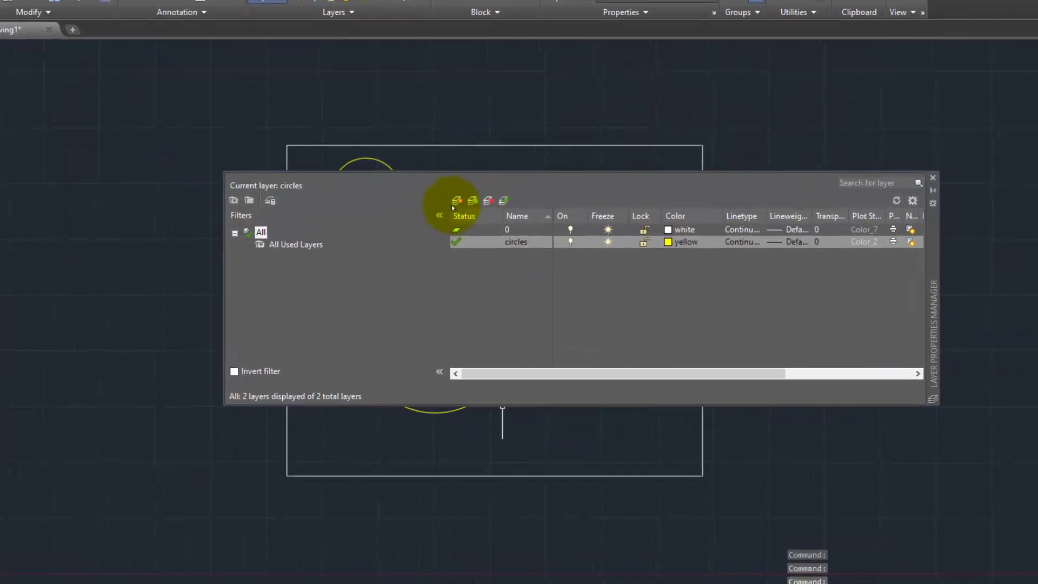
# Add a layer named 'lines', colour it green, and set it current
pyautogui.click(454, 203)
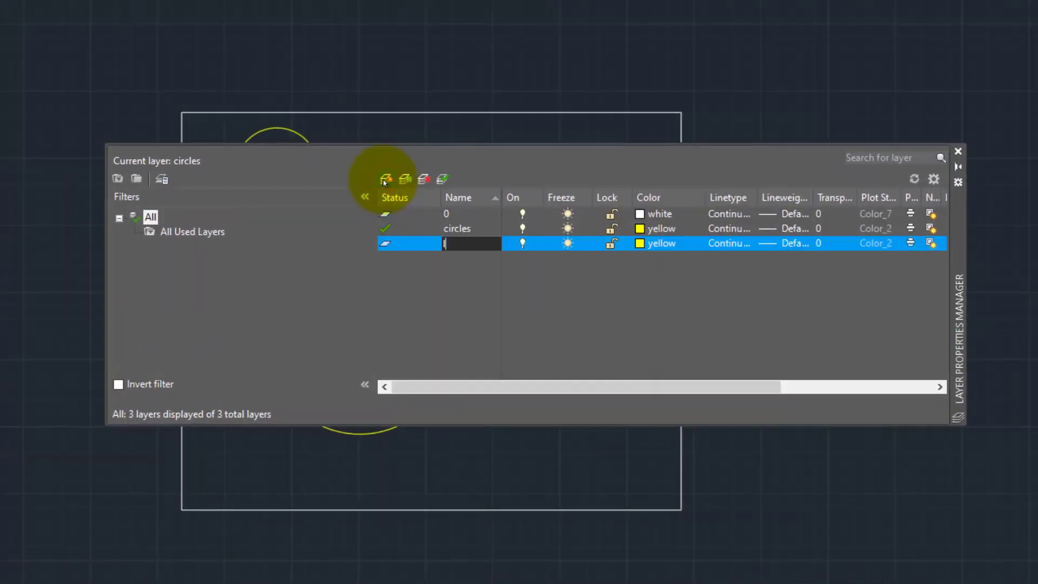
pyautogui.write('lines')
pyautogui.click(584, 318)
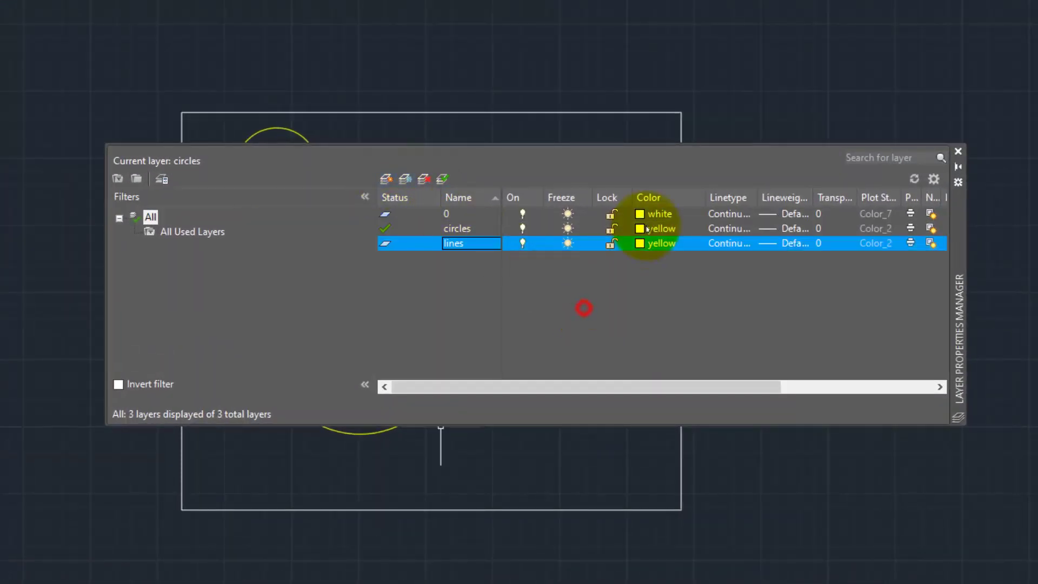
pyautogui.click(640, 248)
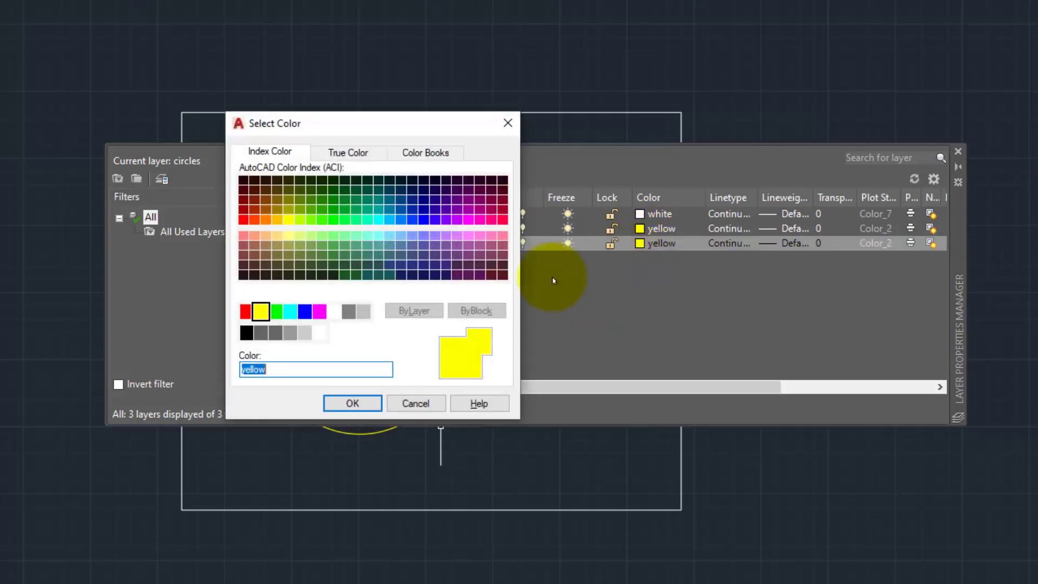
pyautogui.click(278, 311)
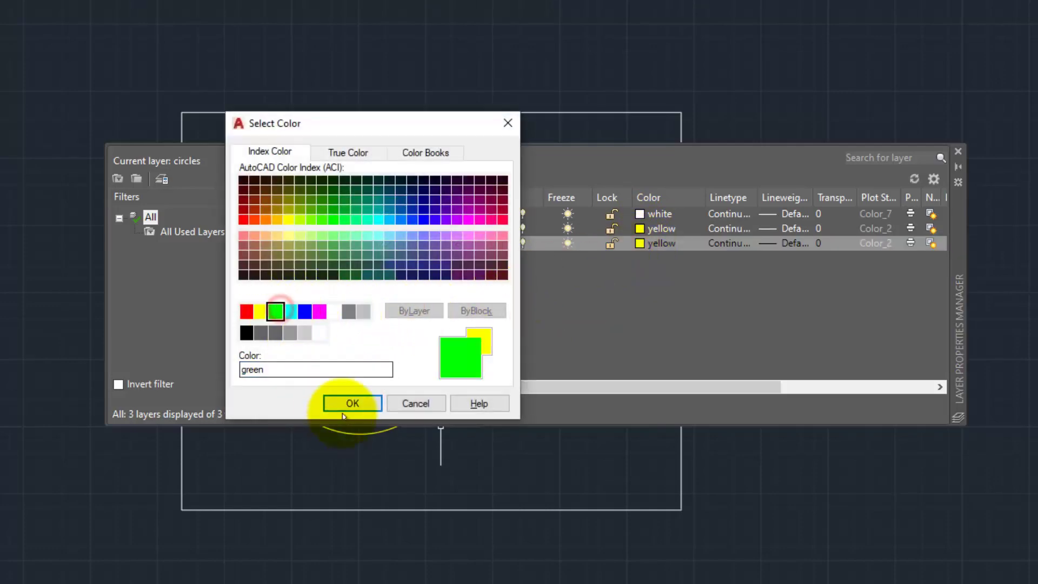
pyautogui.click(346, 404)
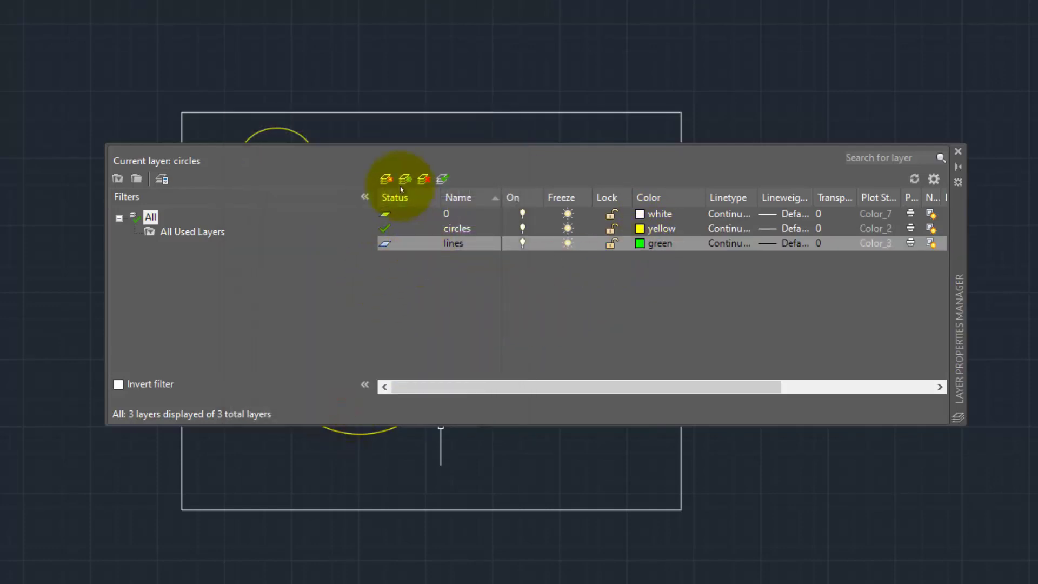
pyautogui.doubleClick(385, 244)
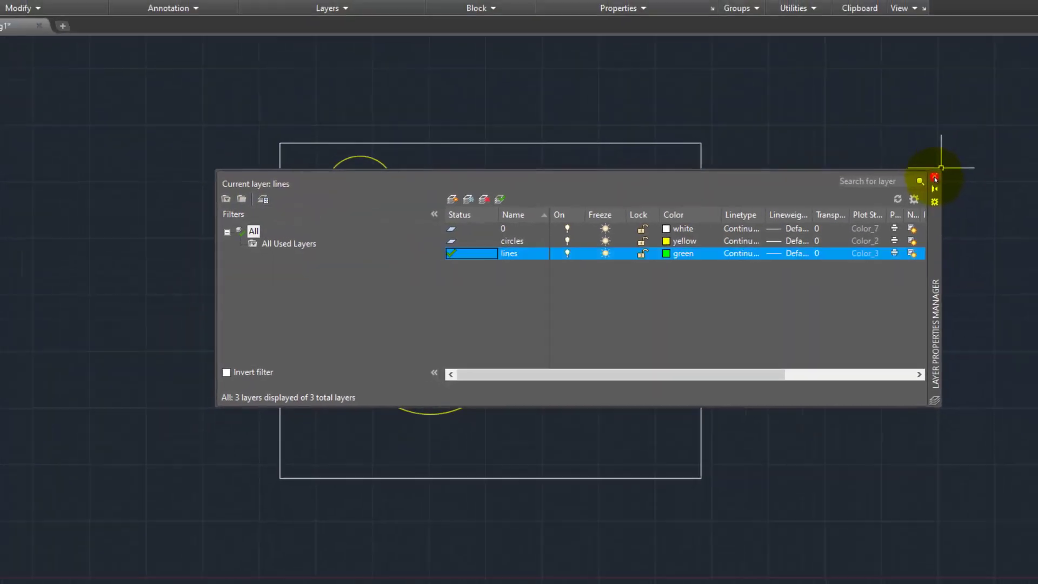
# Draw a short vertical green line inside the rectangle
pyautogui.click(934, 178)
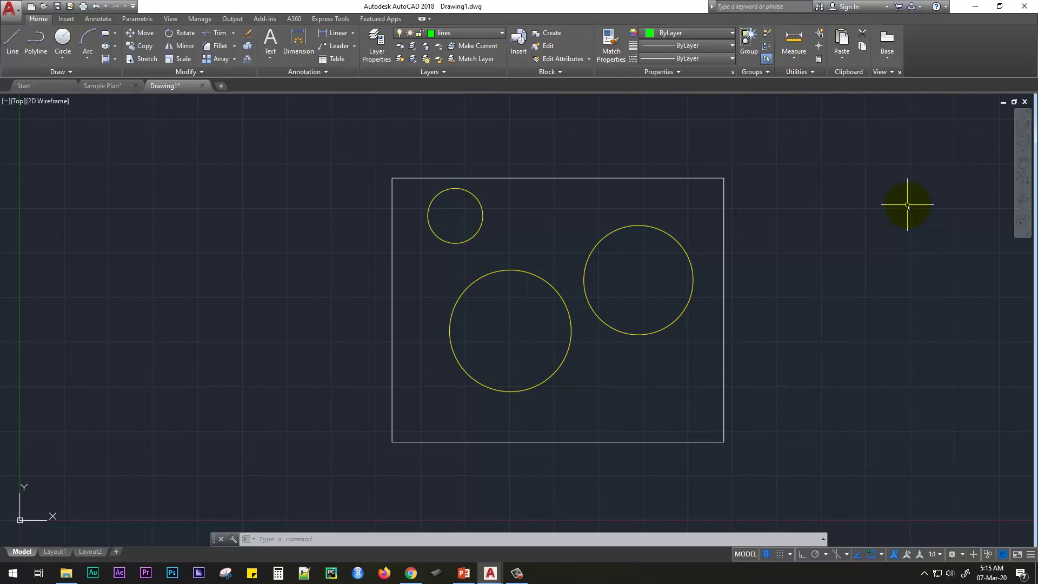
pyautogui.write('l')
pyautogui.press('Return')
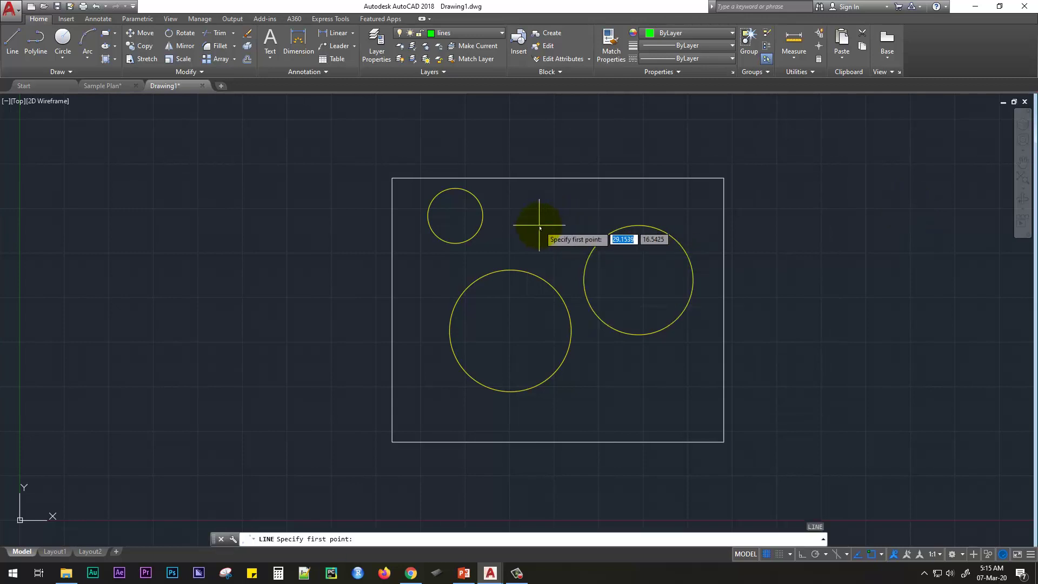
pyautogui.click(572, 212)
pyautogui.click(573, 242)
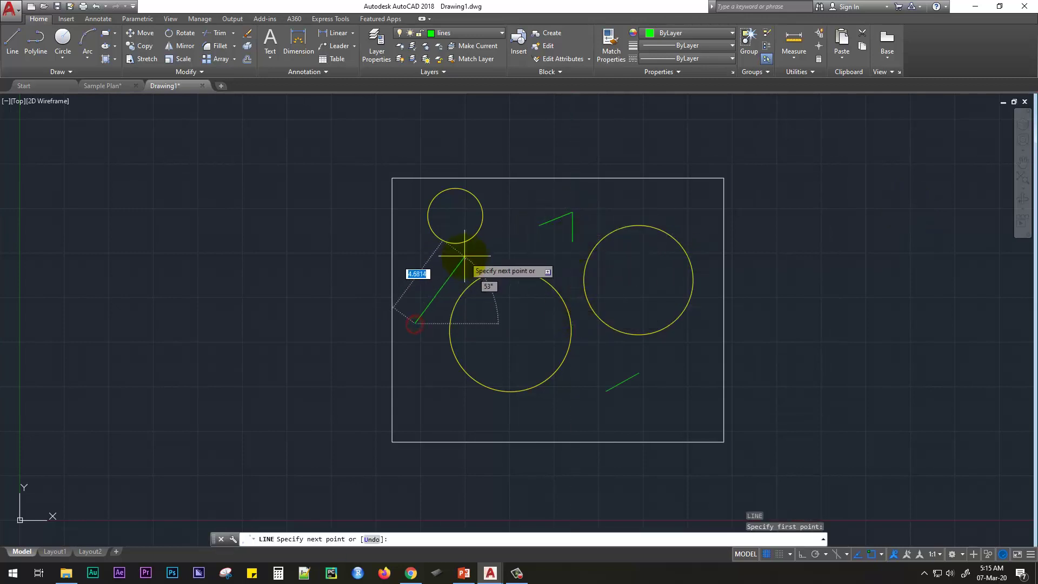
pyautogui.press('Escape')
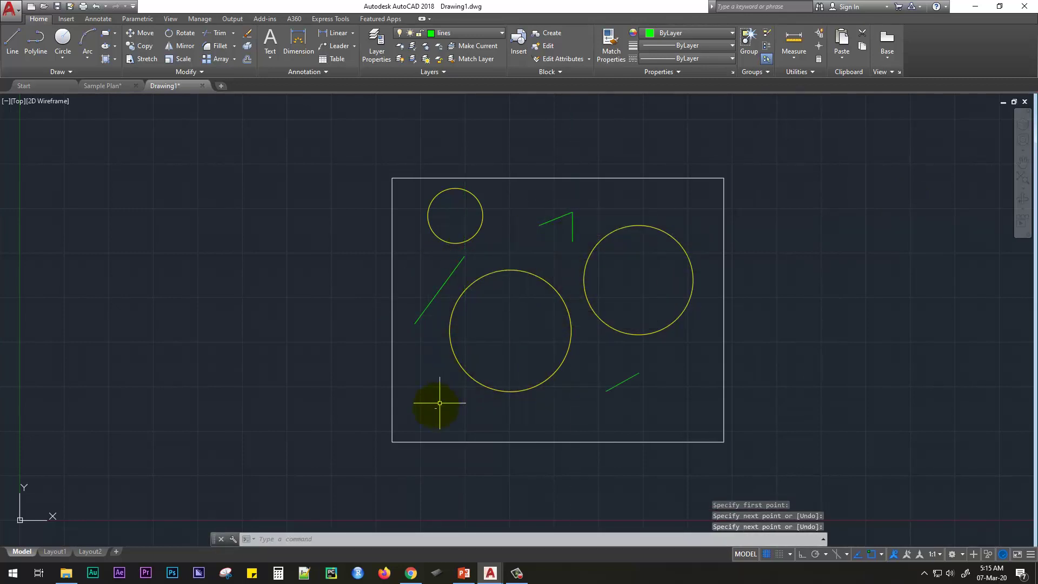
# Draw a V-shaped pair of green lines inside the large circle
pyautogui.write('l')
pyautogui.press('Return')
pyautogui.click(477, 333)
pyautogui.click(536, 332)
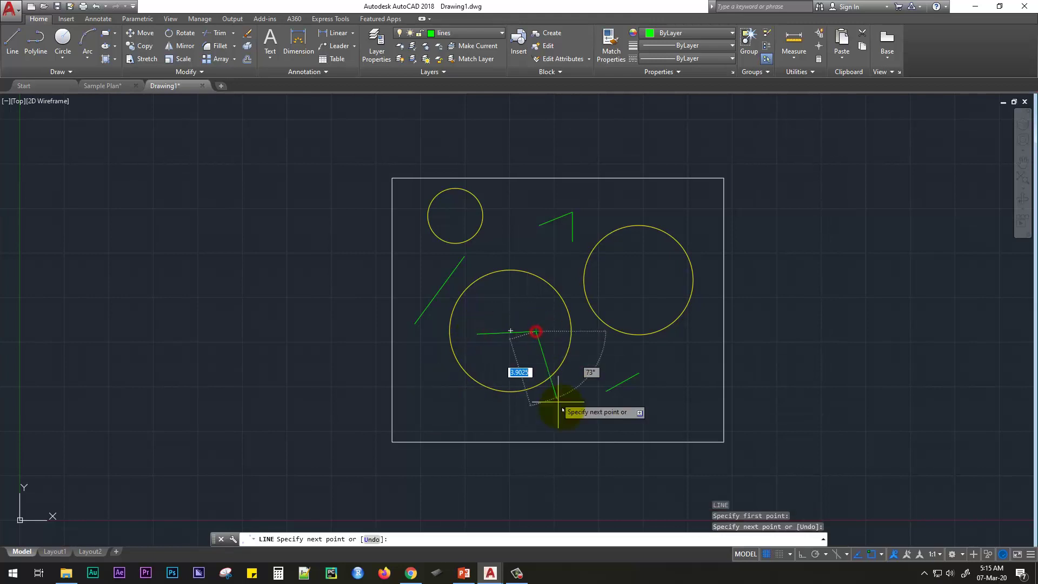
pyautogui.click(505, 361)
pyautogui.press('Return')
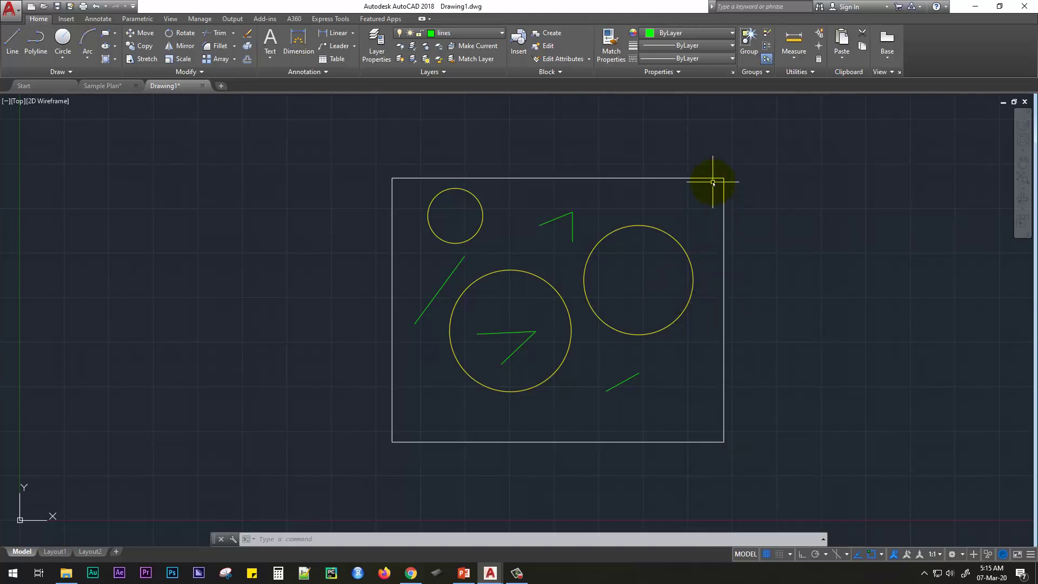
pyautogui.click(713, 179)
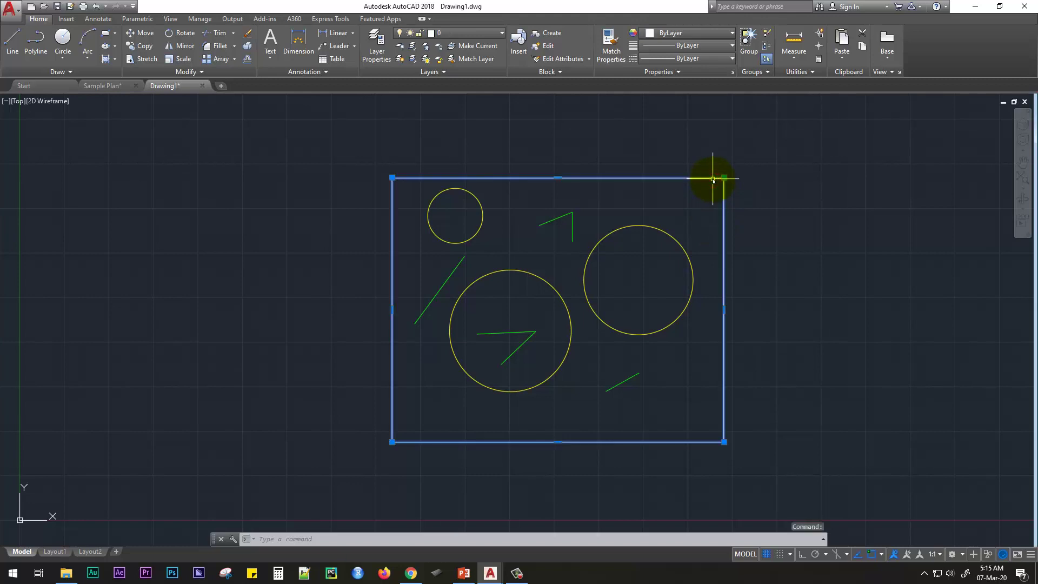
pyautogui.press('Escape')
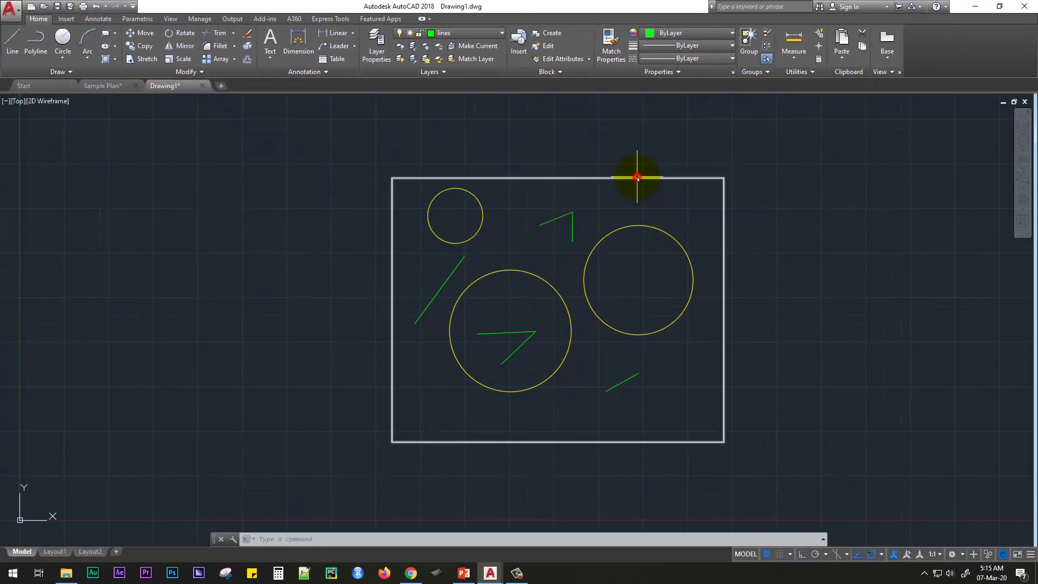
pyautogui.click(632, 177)
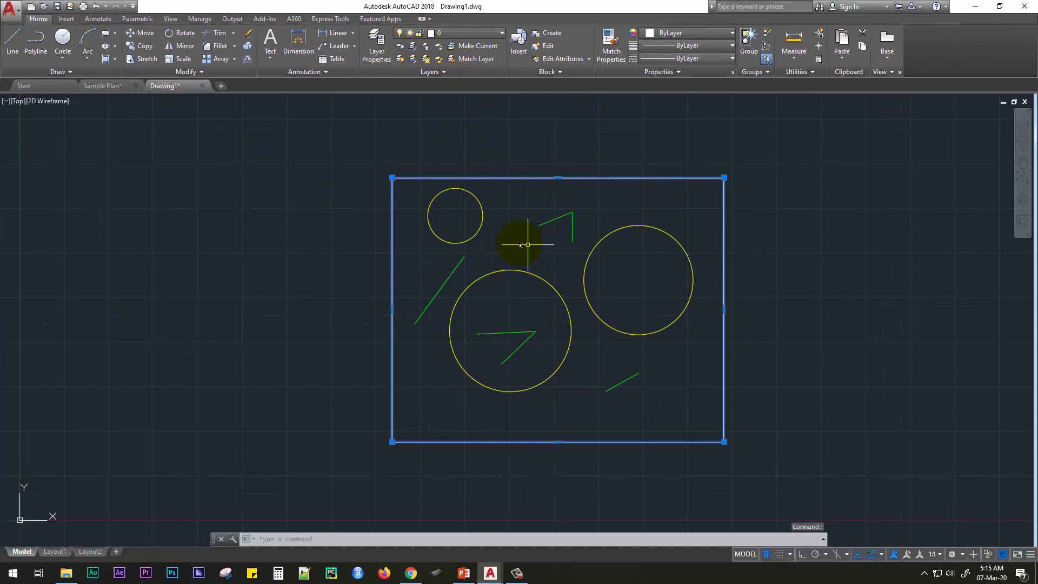
pyautogui.press('Escape')
pyautogui.press('Escape')
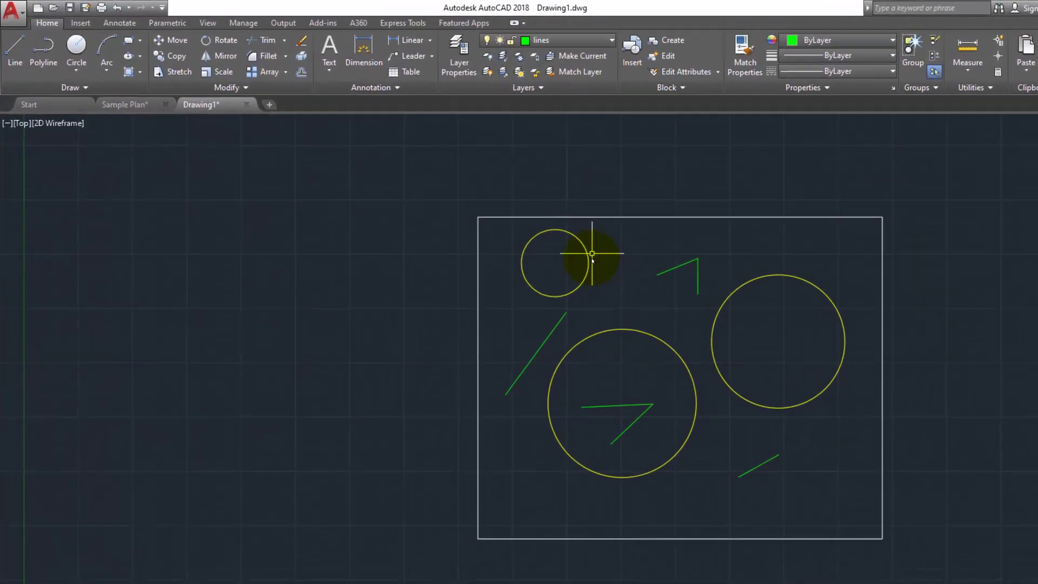
pyautogui.click(636, 286)
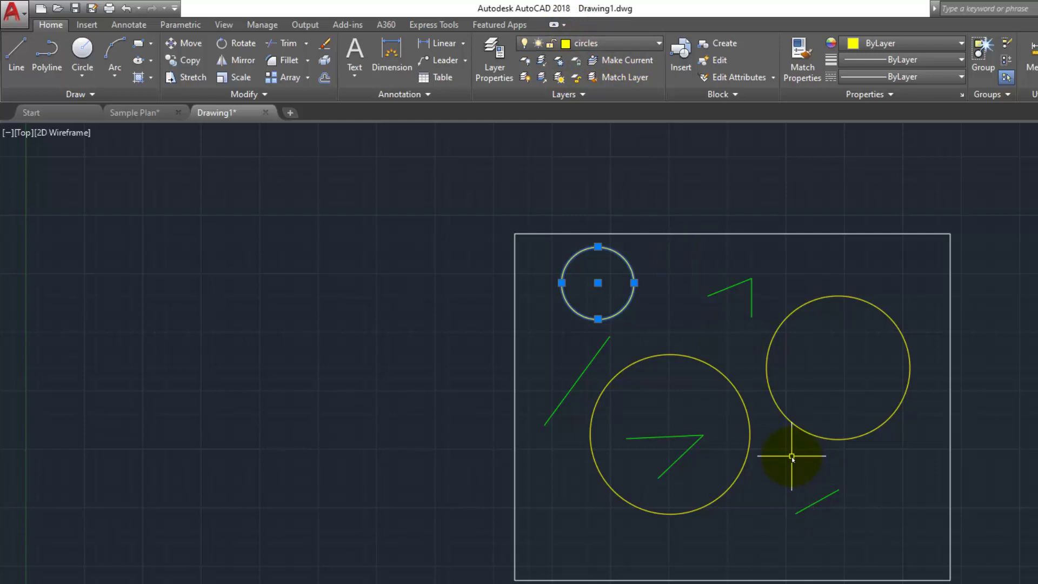
pyautogui.press('Escape')
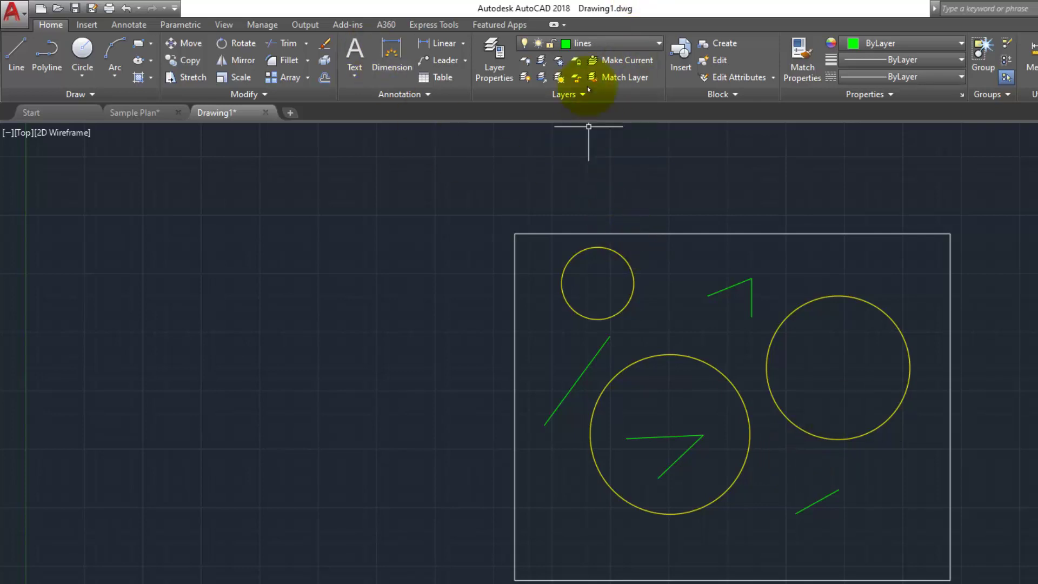
# Switch off the current lines layer from the Layers dropdown, confirming the warning
pyautogui.click(659, 44)
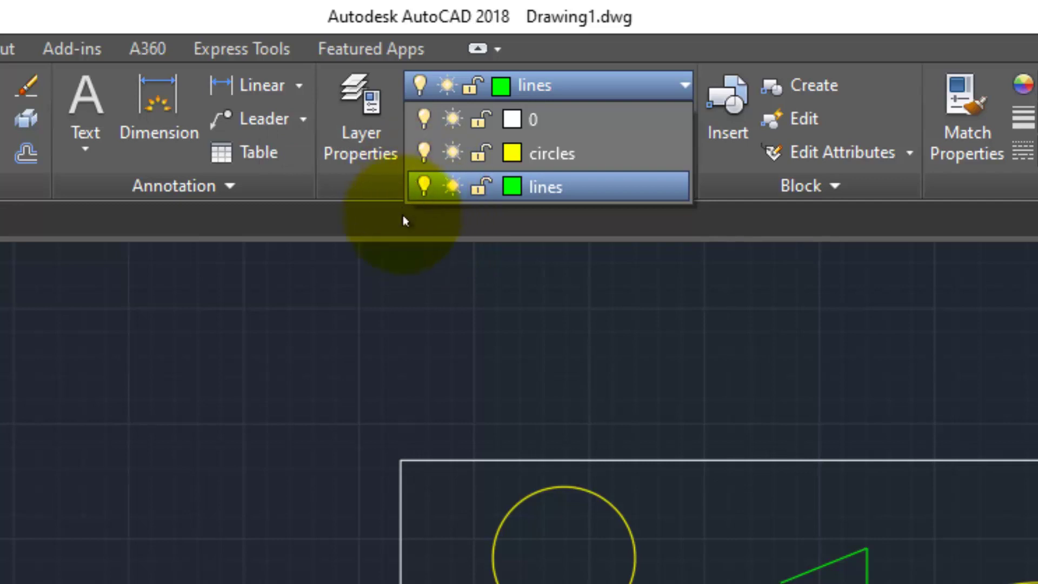
pyautogui.click(425, 186)
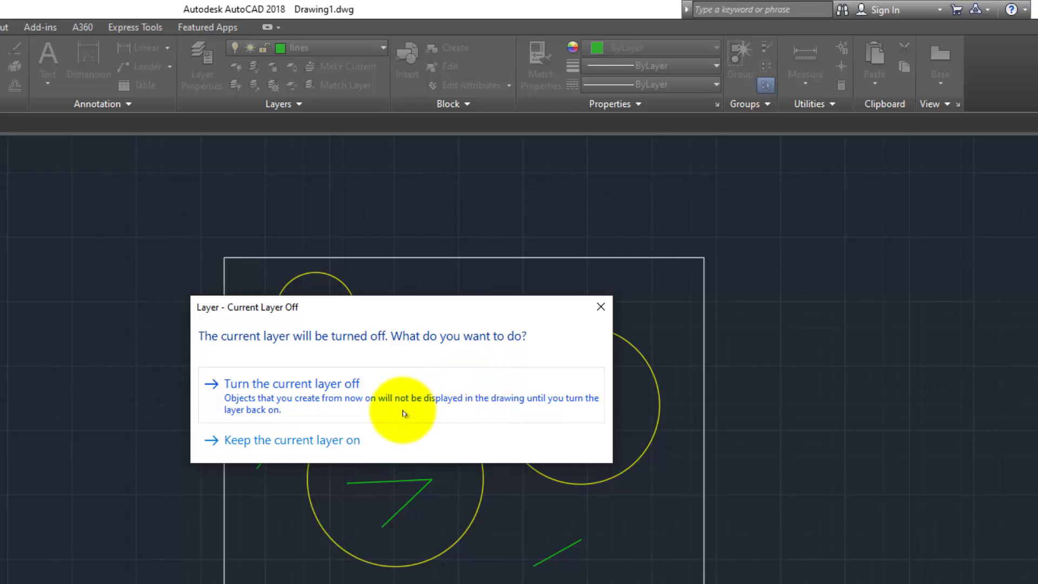
pyautogui.click(274, 408)
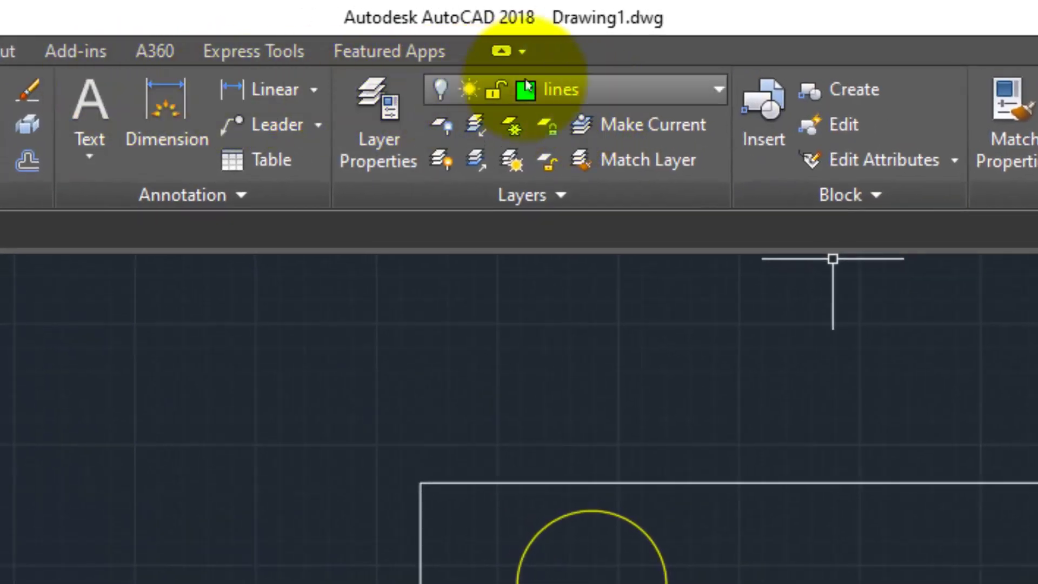
pyautogui.click(319, 42)
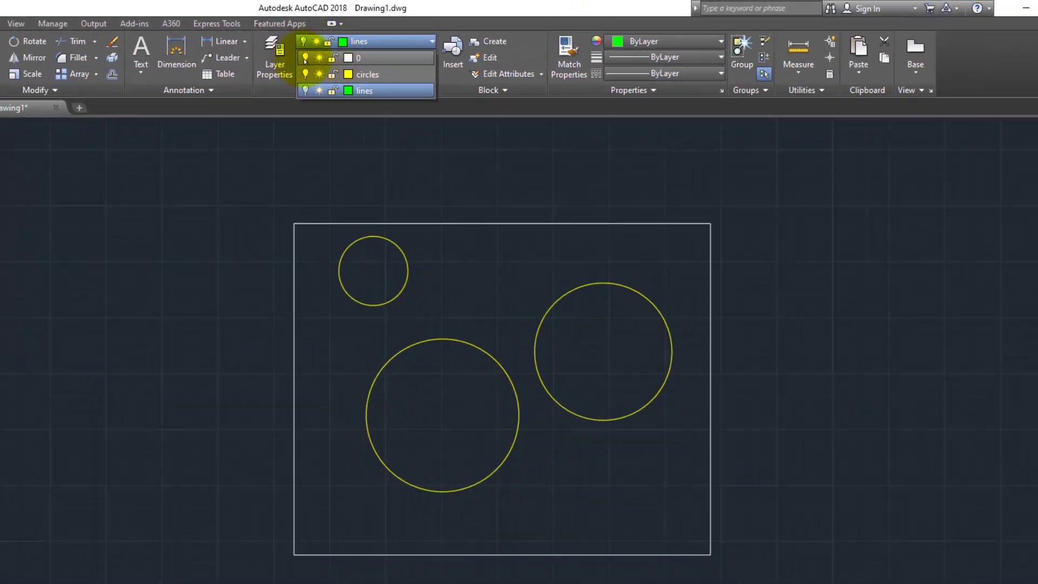
# Turn layer 0 back on and switch the circles layer off in the layer list
pyautogui.click(305, 57)
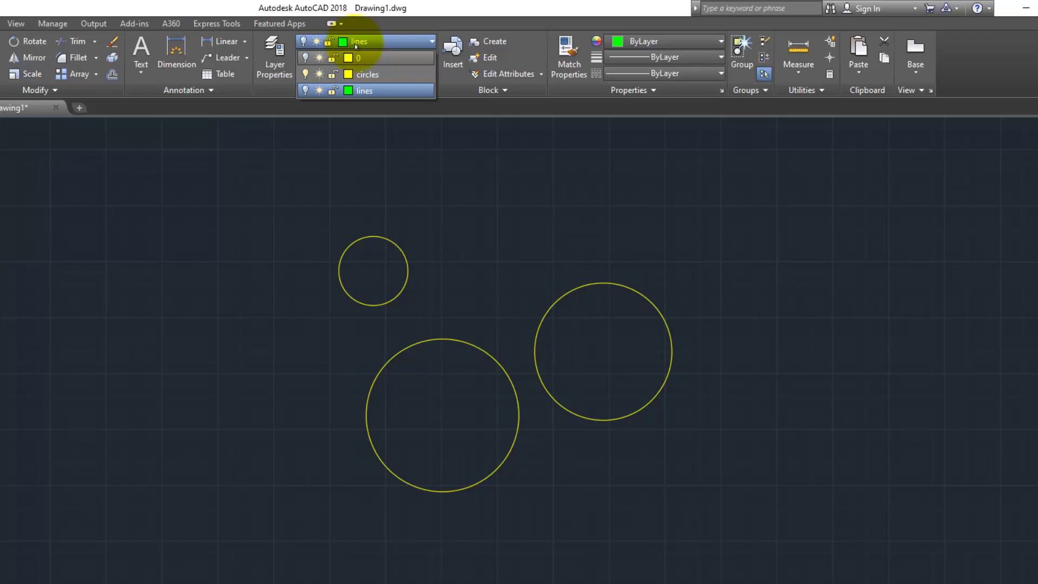
pyautogui.click(453, 24)
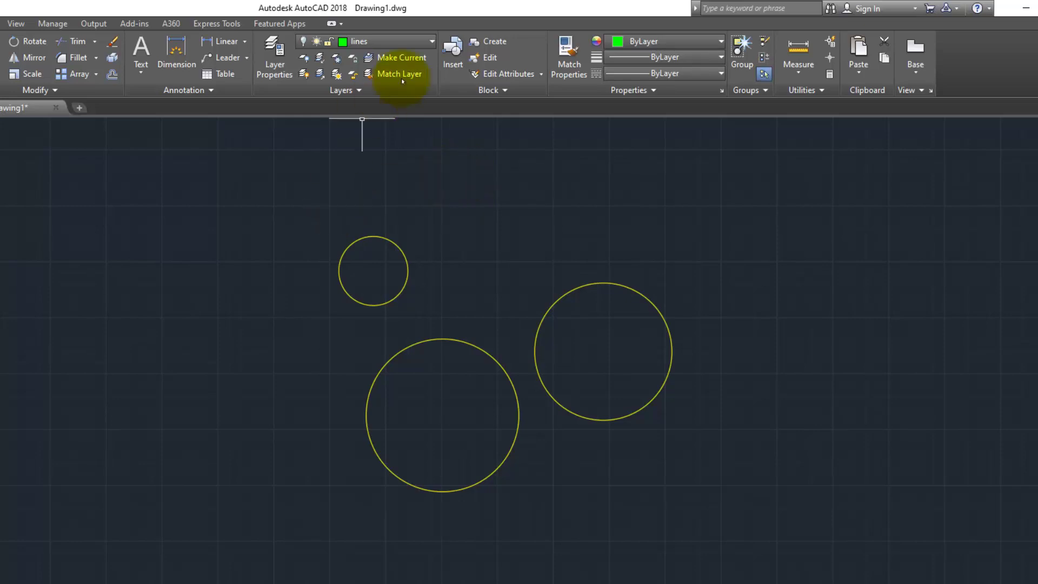
pyautogui.click(403, 41)
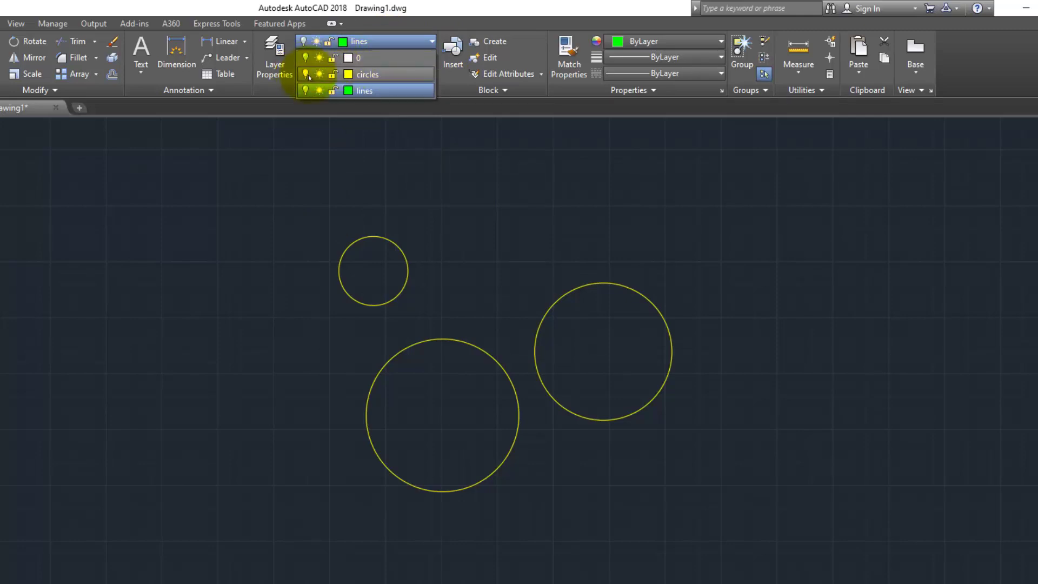
pyautogui.click(306, 58)
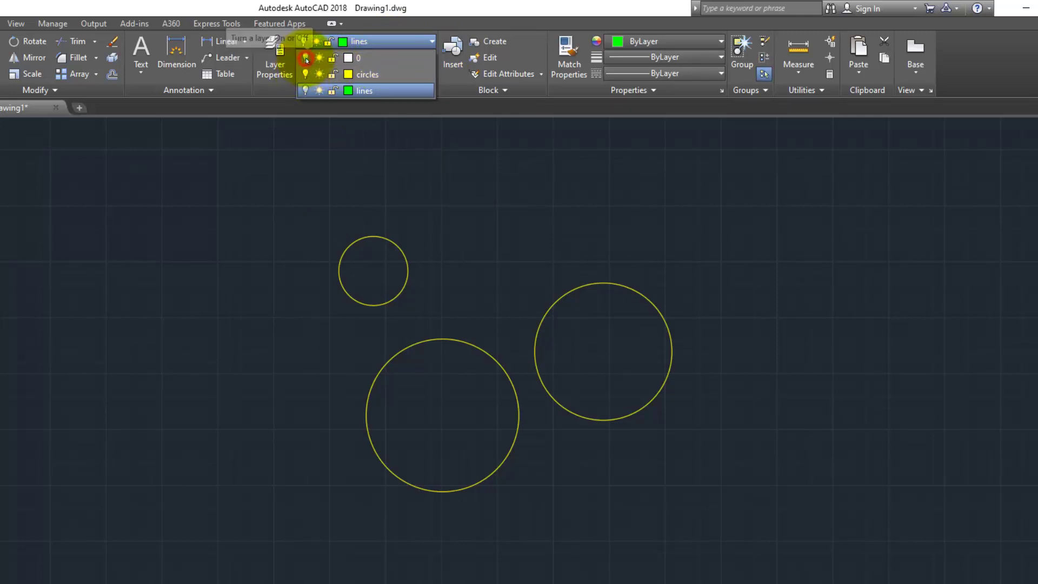
pyautogui.click(305, 75)
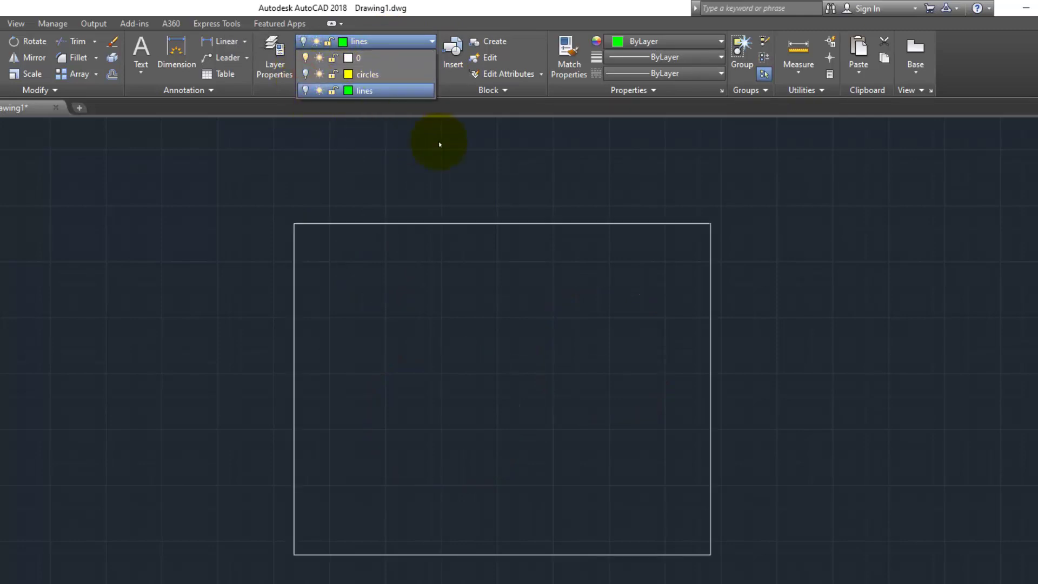
pyautogui.click(415, 138)
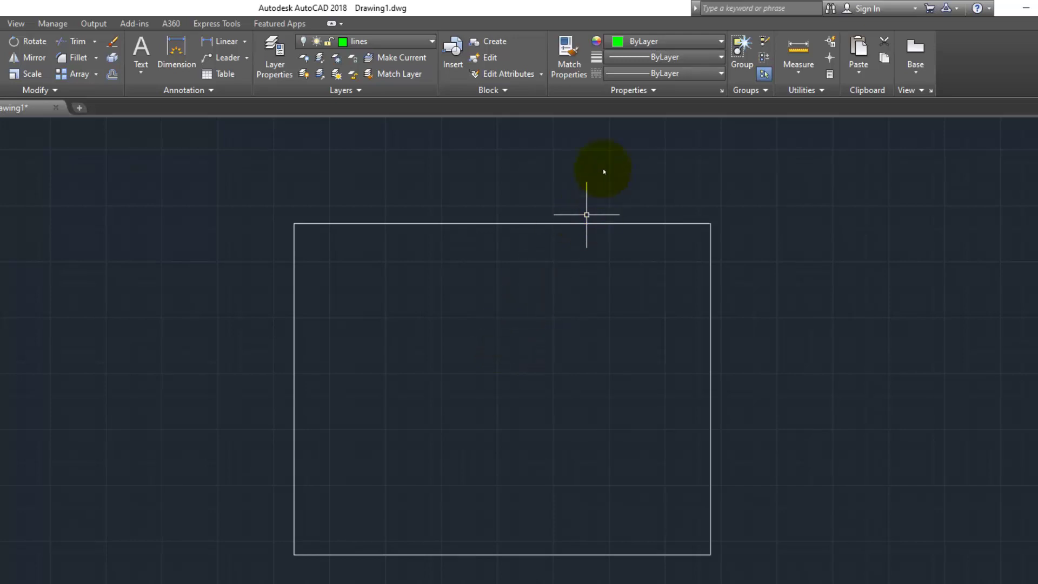
# Switch the circles and lines layers back on via their lightbulbs, then briefly view Layer Properties
pyautogui.click(401, 45)
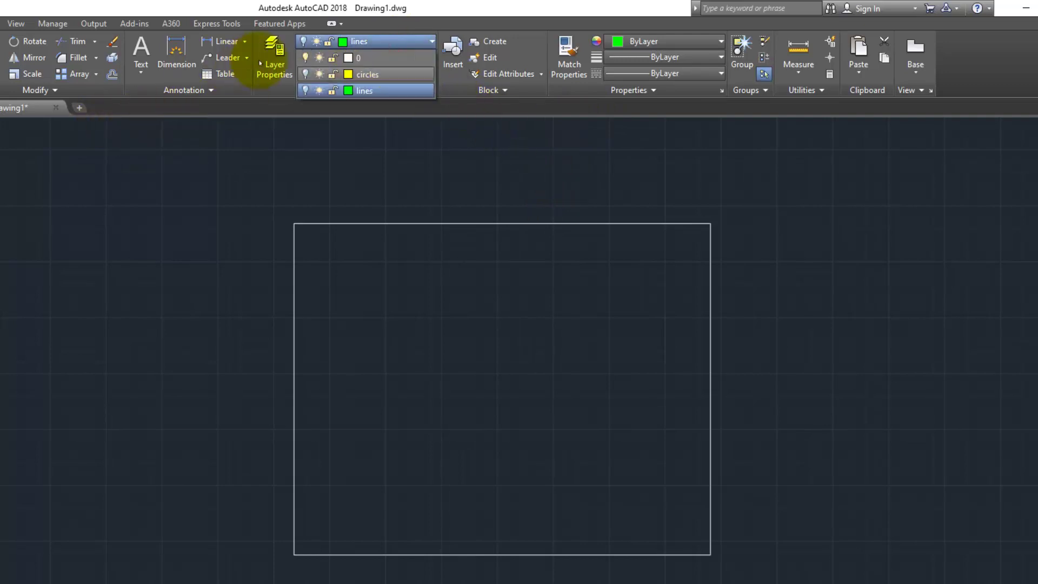
pyautogui.click(305, 73)
pyautogui.click(306, 90)
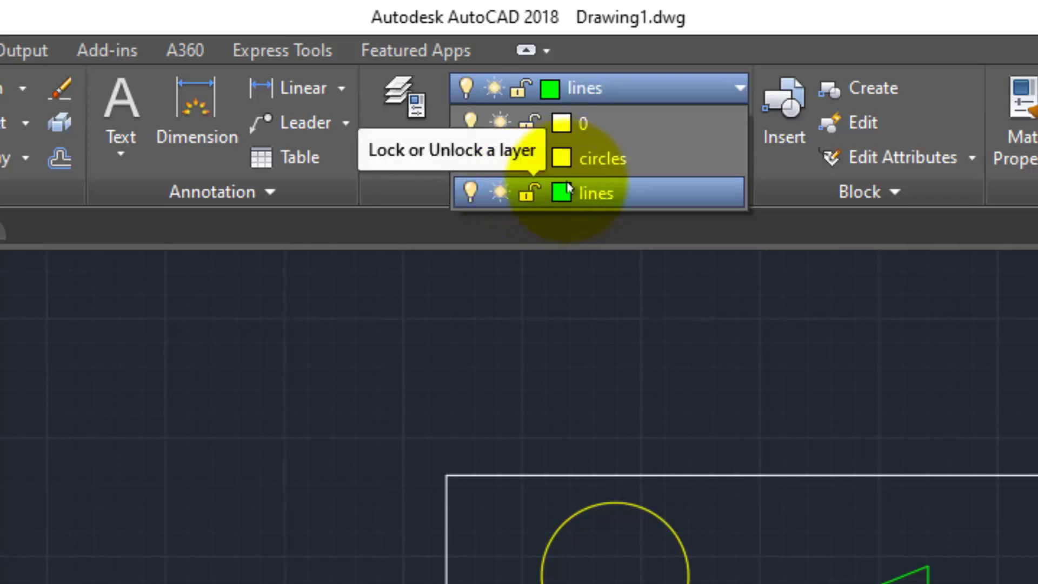
pyautogui.click(410, 122)
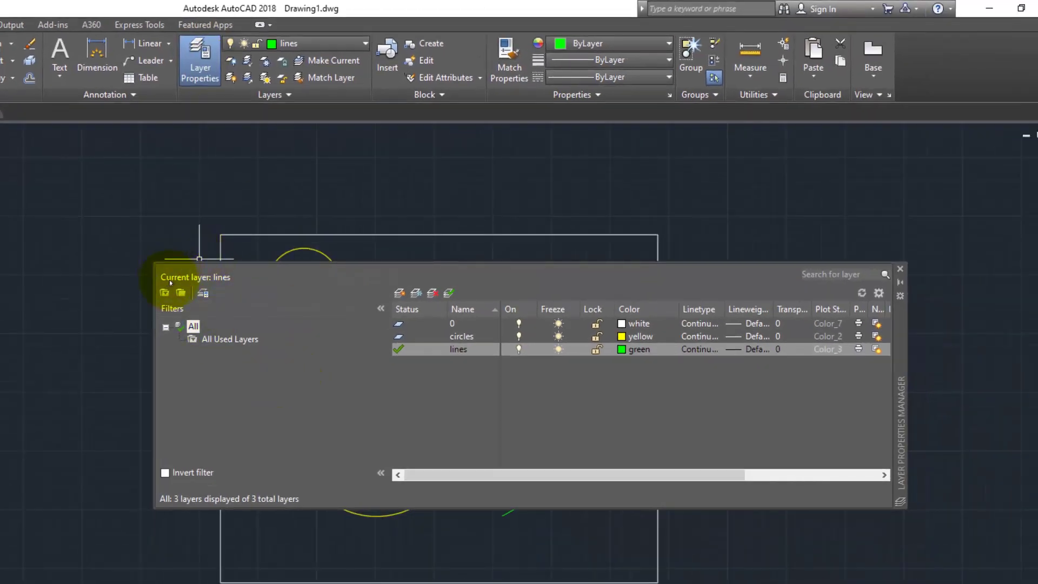
pyautogui.click(900, 268)
pyautogui.click(324, 44)
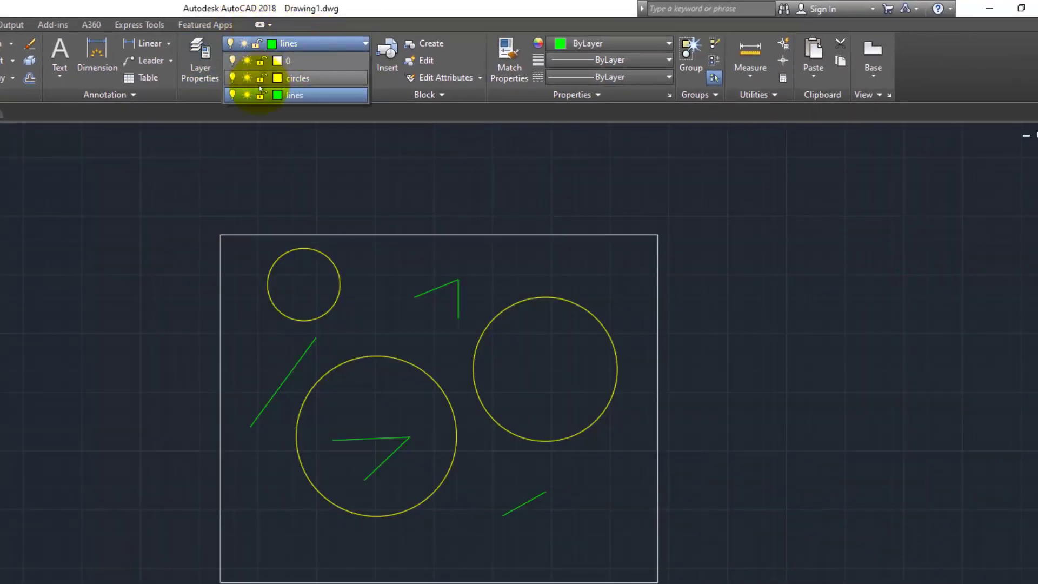
# Lock the lines layer with its padlock, unlocking and relocking it once
pyautogui.click(260, 95)
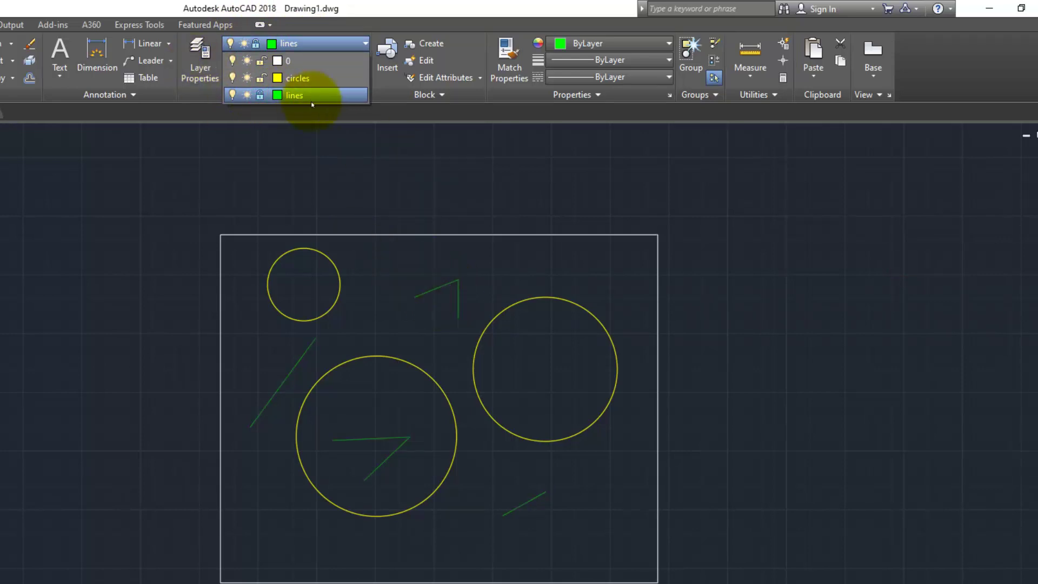
pyautogui.click(261, 96)
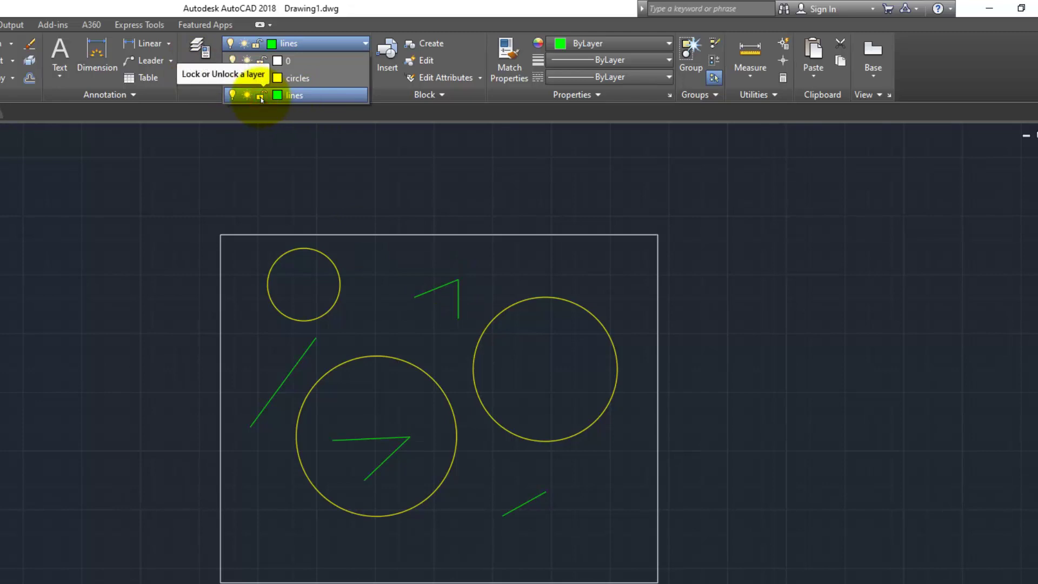
pyautogui.click(261, 97)
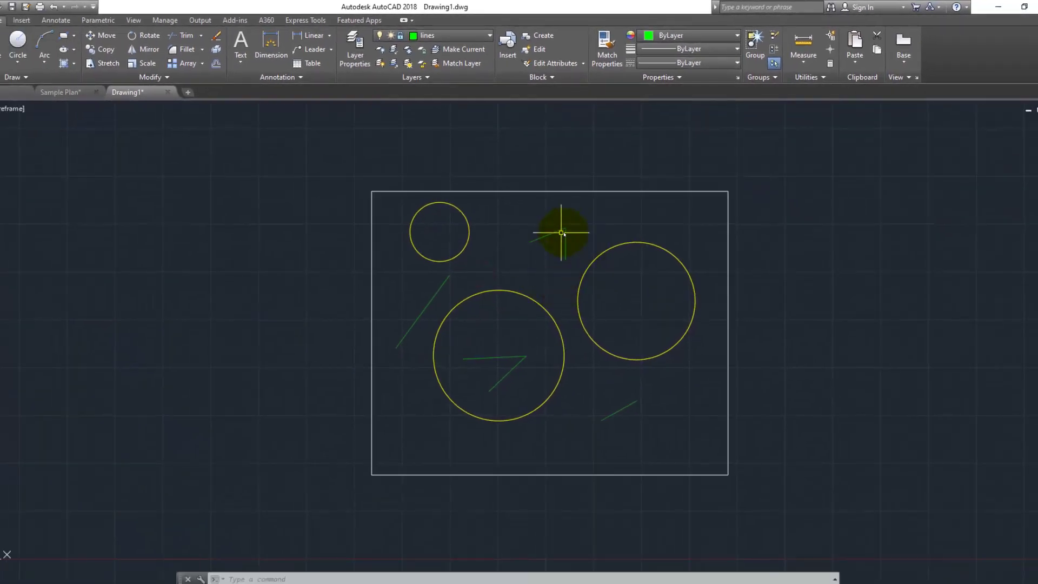
# Try deleting the crossing-selected green lines, showing the 2 on the locked layer can't be erased
pyautogui.scroll(2, 557, 226)
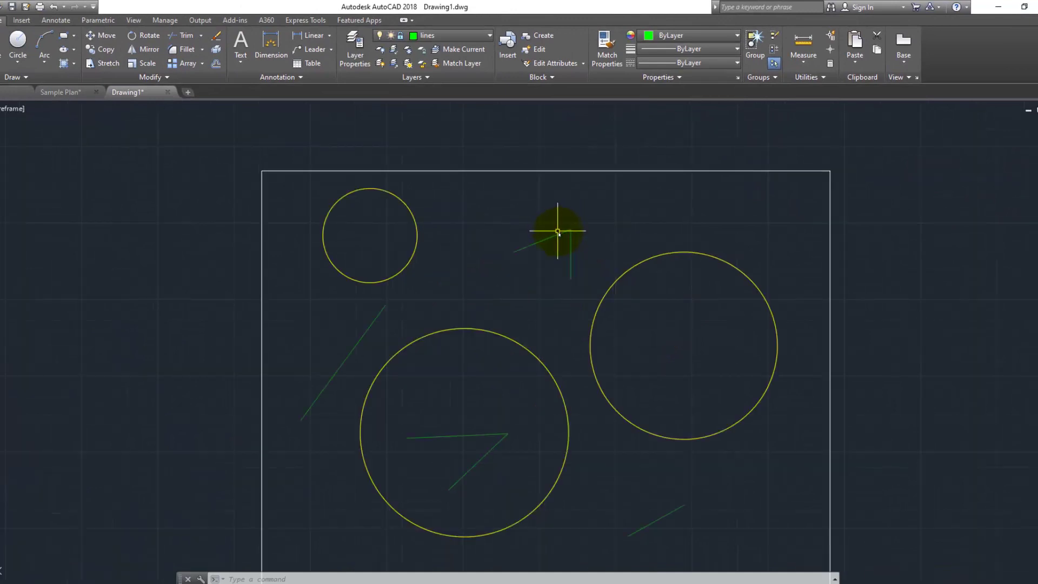
pyautogui.click(598, 208)
pyautogui.click(512, 285)
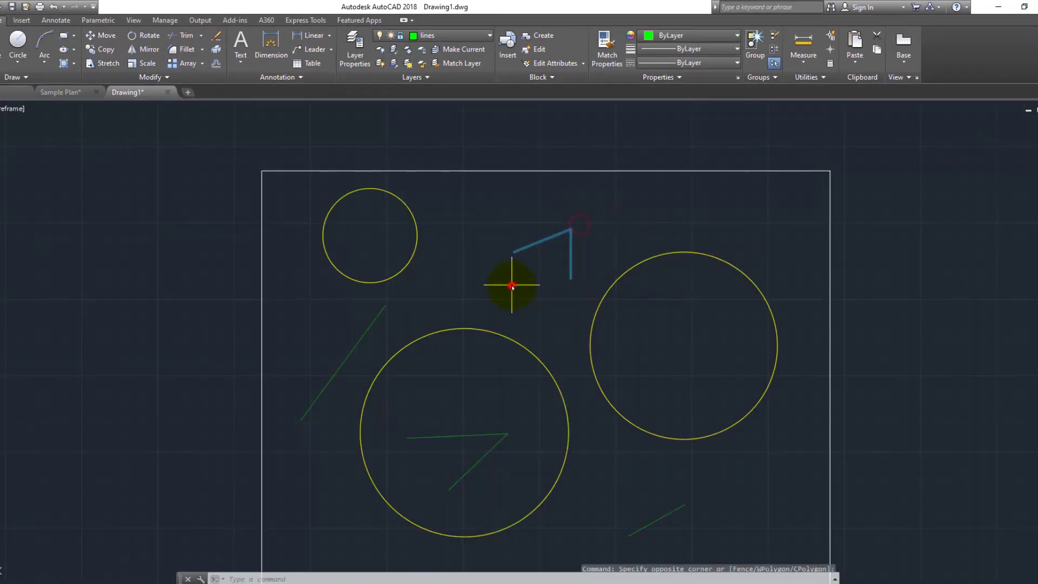
pyautogui.press('Delete')
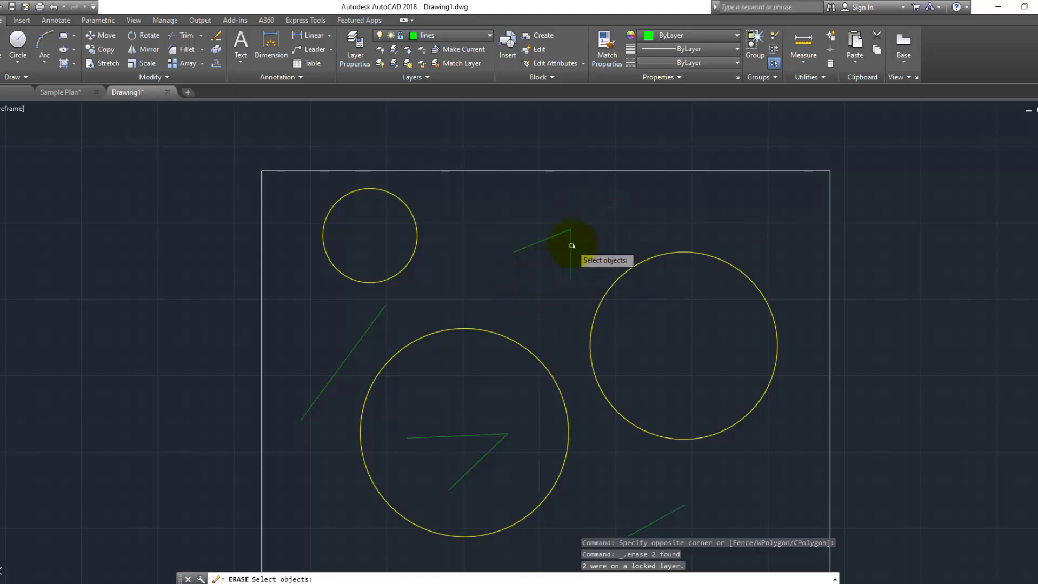
pyautogui.click(569, 243)
pyautogui.click(573, 244)
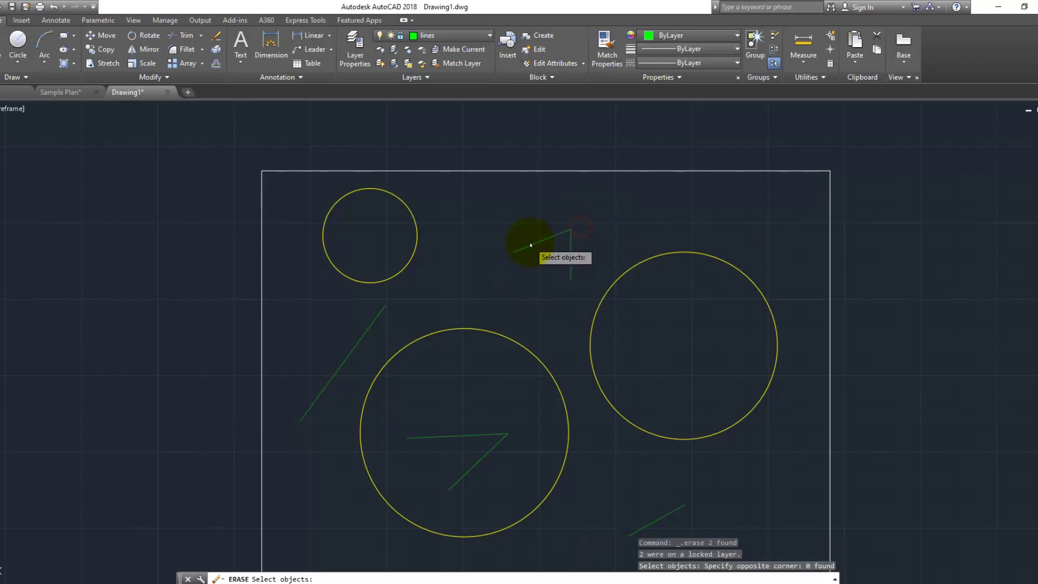
pyautogui.press('Escape')
pyautogui.scroll(-5, 530, 243)
pyautogui.scroll(4, 530, 242)
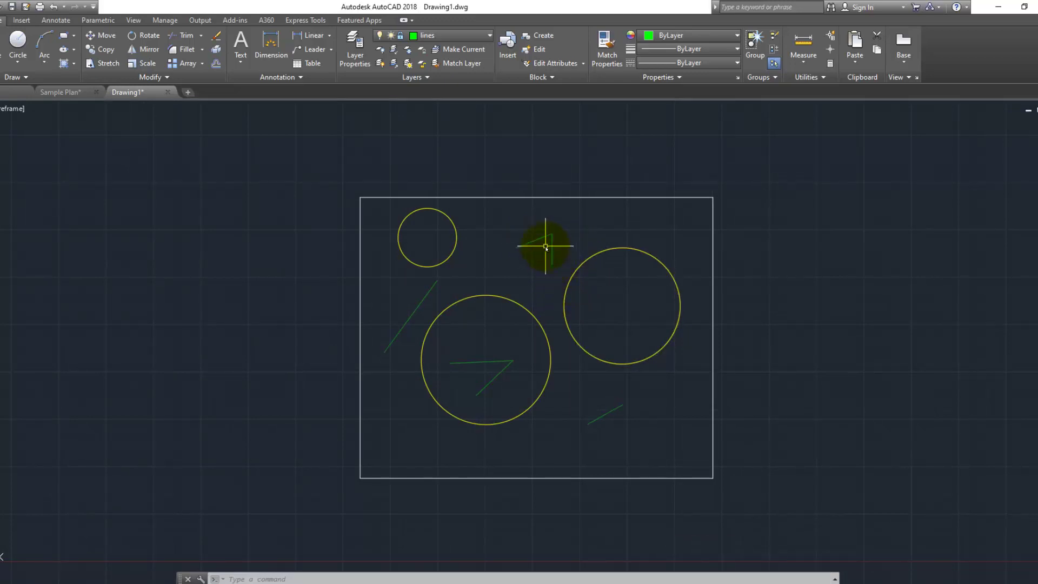
pyautogui.scroll(2, 545, 247)
pyautogui.scroll(2, 545, 246)
pyautogui.scroll(-2, 545, 247)
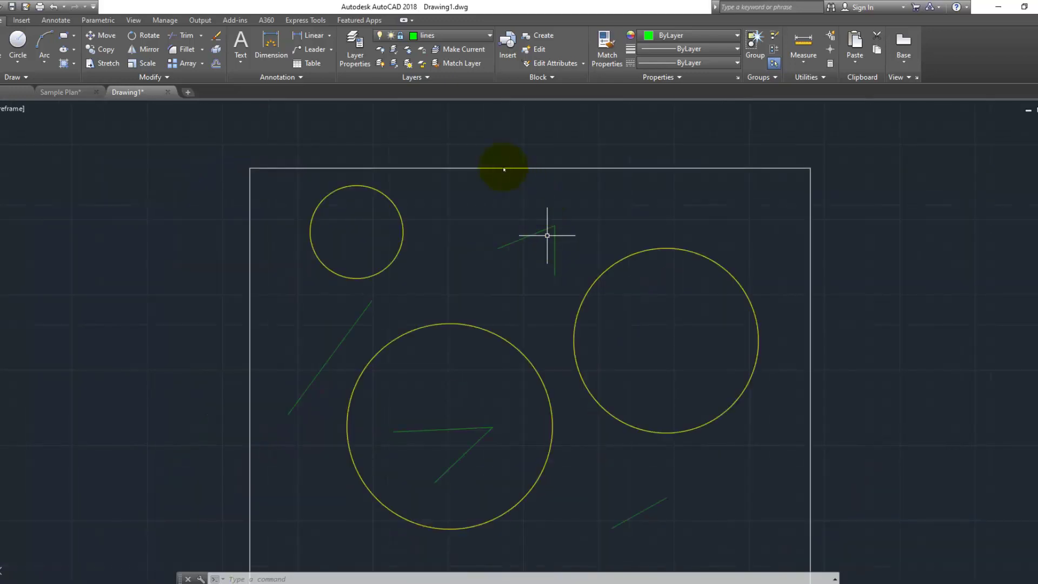
# Unlock the lines layer from the Layer dropdown
pyautogui.click(422, 36)
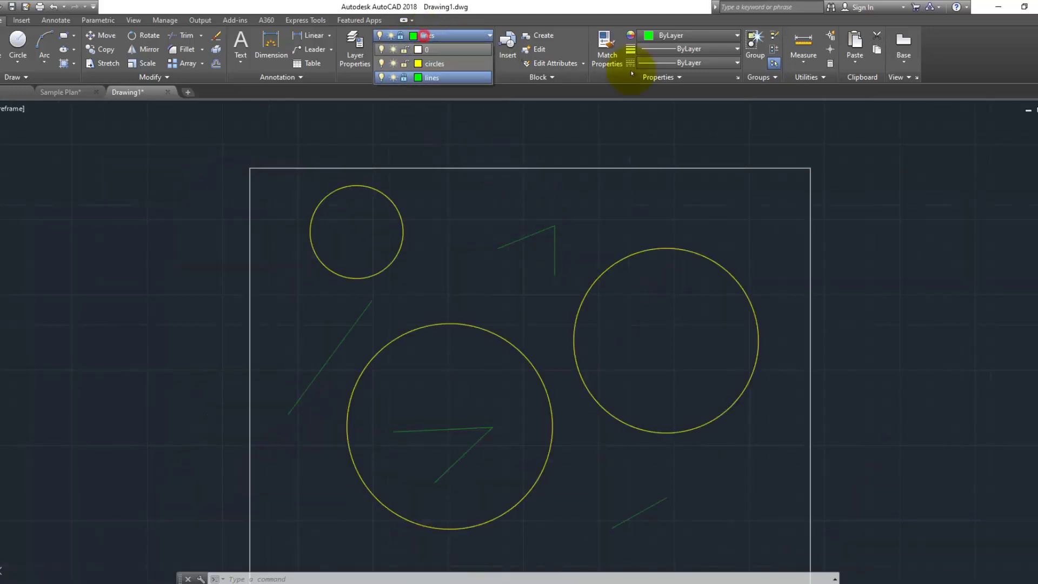
pyautogui.click(403, 77)
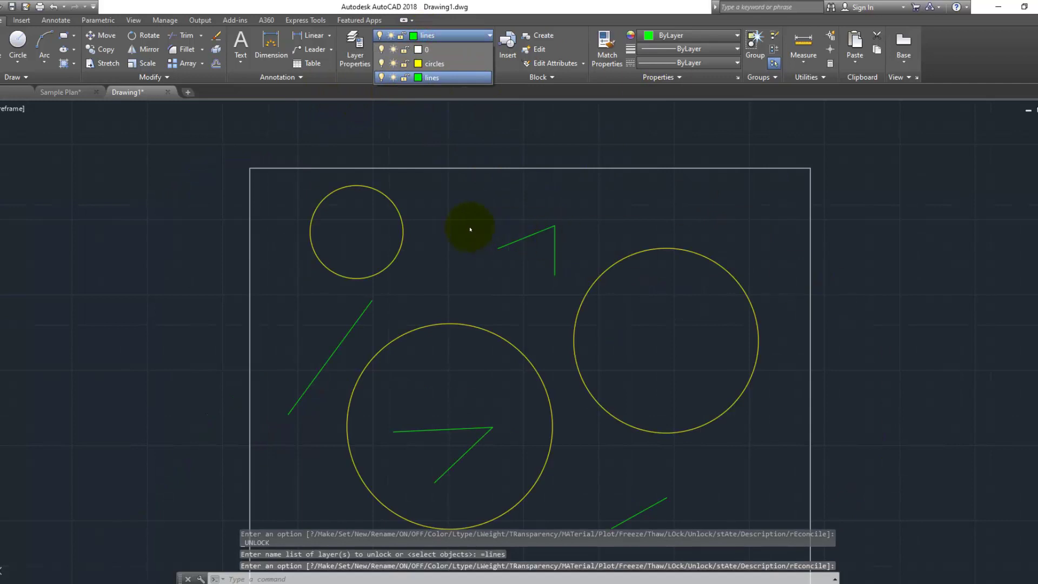
pyautogui.click(470, 228)
pyautogui.scroll(-2, 248, 168)
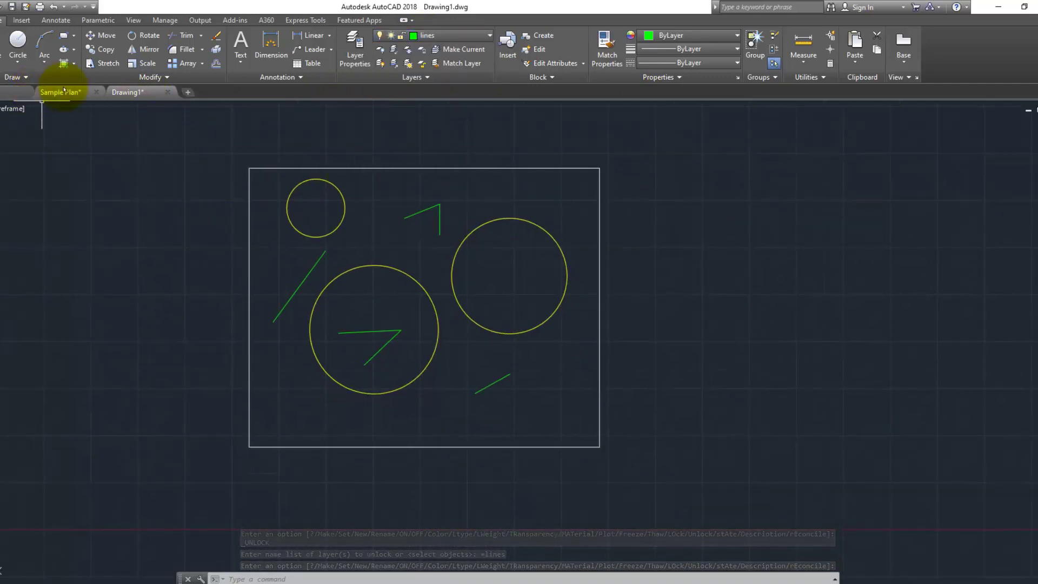
# Switch to Sample Plan.dwg, pan and zoom around the floor plan, and show its layer list
pyautogui.click(63, 92)
pyautogui.moveTo(611, 380); pyautogui.dragTo(554, 313, button='middle')
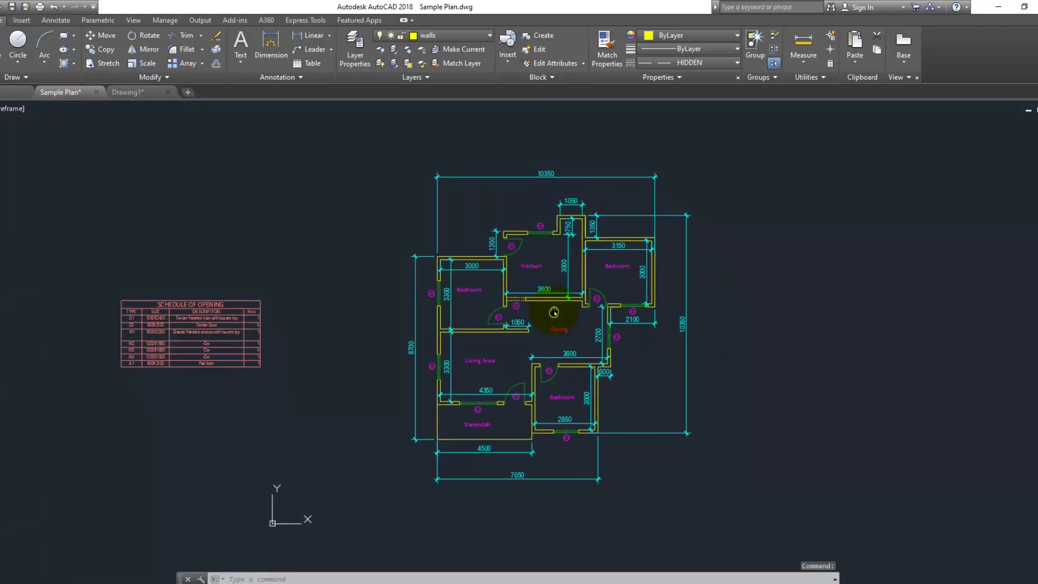
pyautogui.scroll(2, 579, 317)
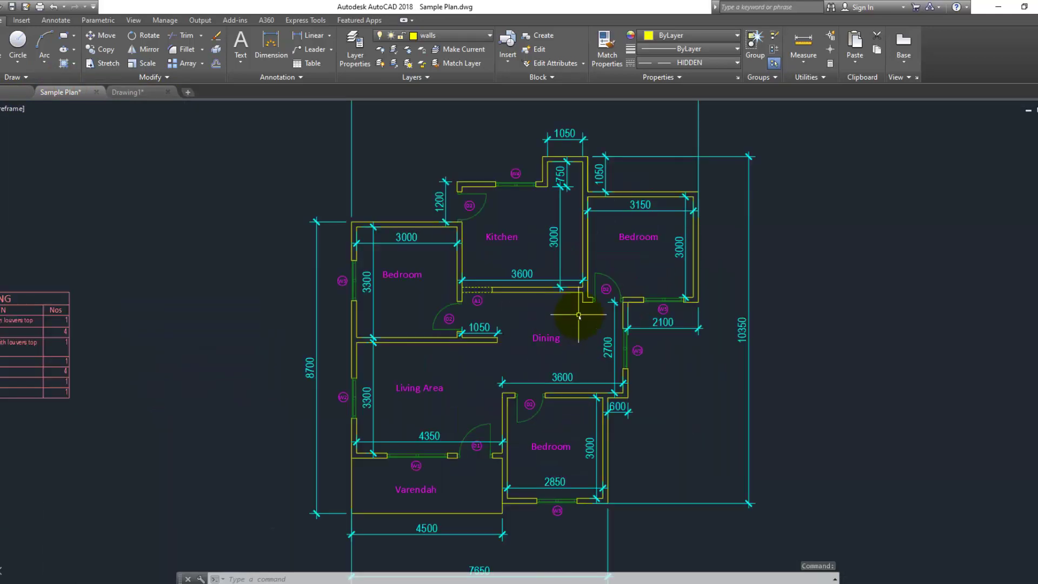
pyautogui.scroll(-3, 578, 316)
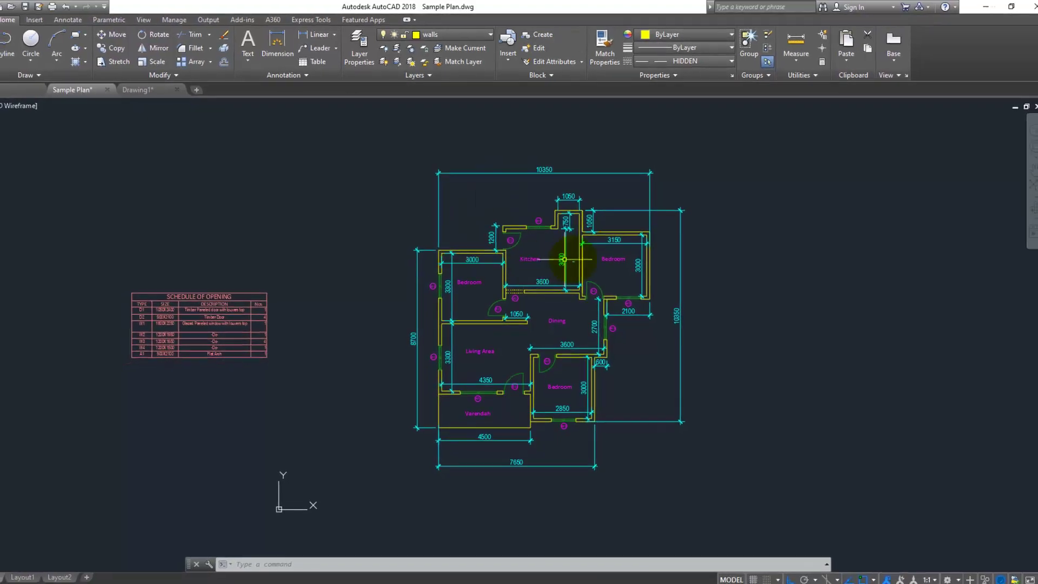
pyautogui.scroll(4, 502, 225)
pyautogui.scroll(-5, 483, 265)
pyautogui.moveTo(393, 340); pyautogui.dragTo(440, 302, button='middle')
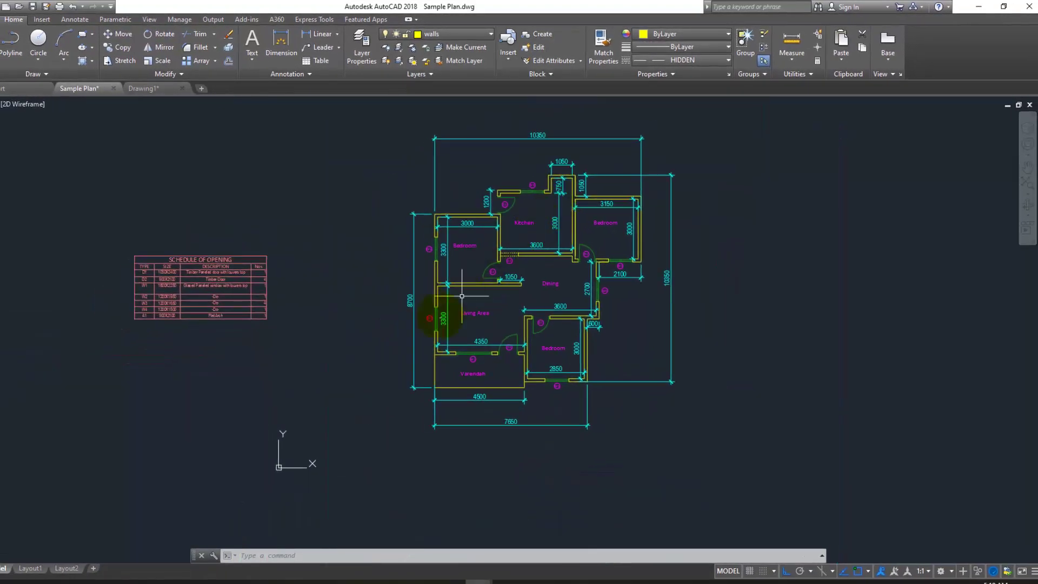
pyautogui.scroll(5, 433, 257)
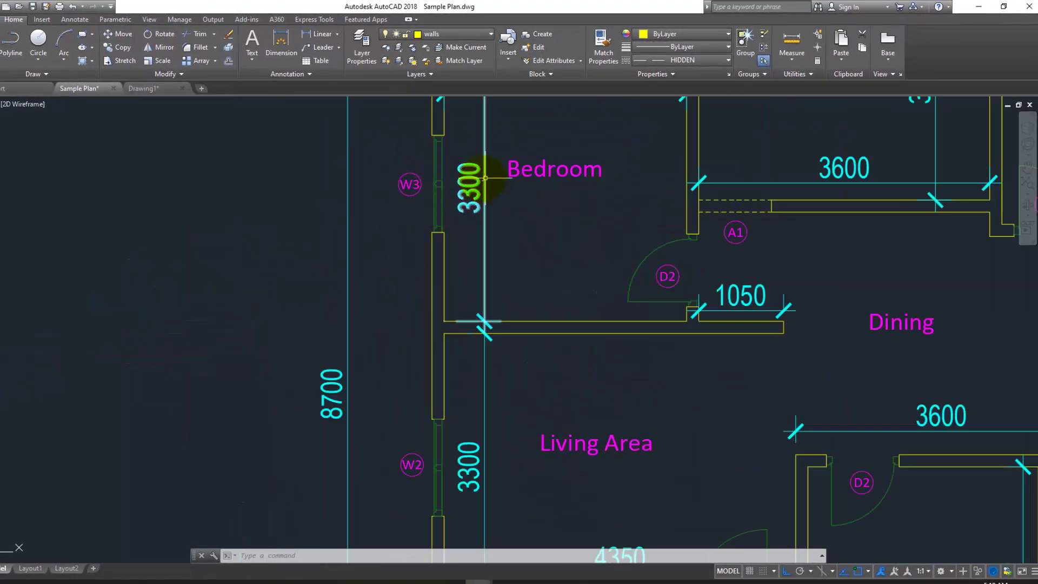
pyautogui.scroll(-6, 514, 378)
pyautogui.moveTo(472, 361); pyautogui.dragTo(472, 363, button='middle')
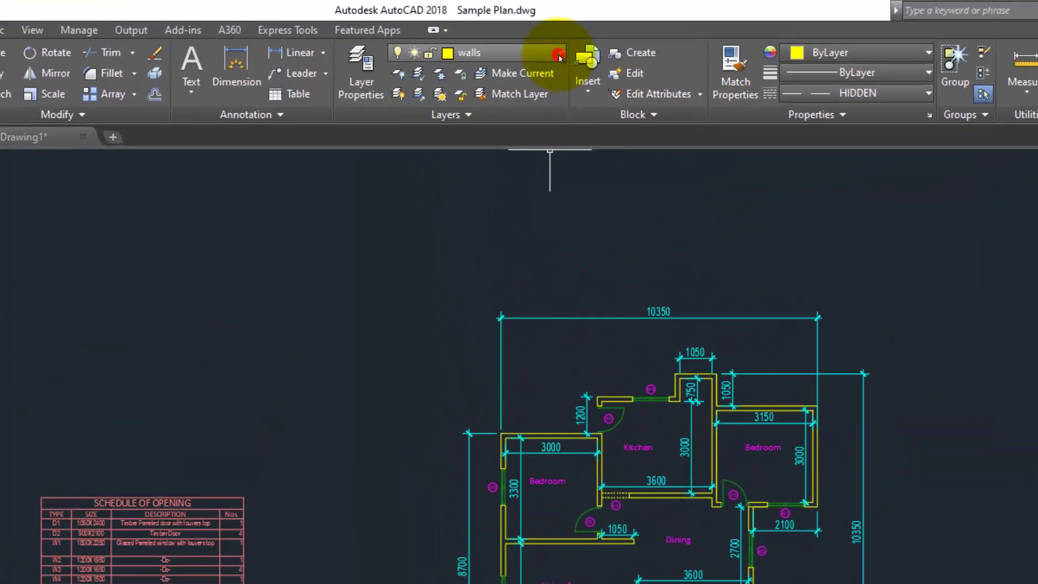
pyautogui.click(490, 35)
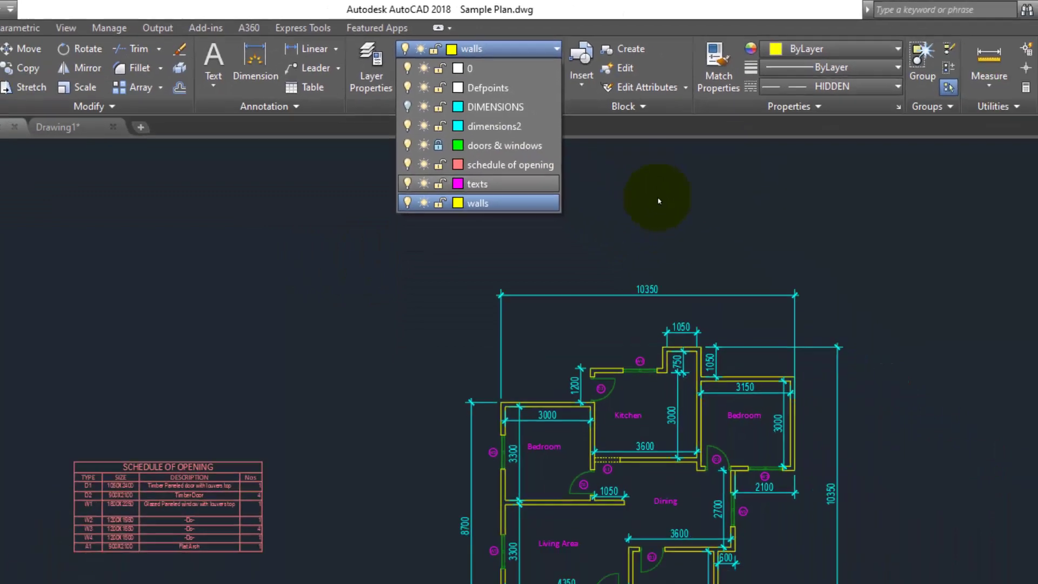
pyautogui.click(537, 101)
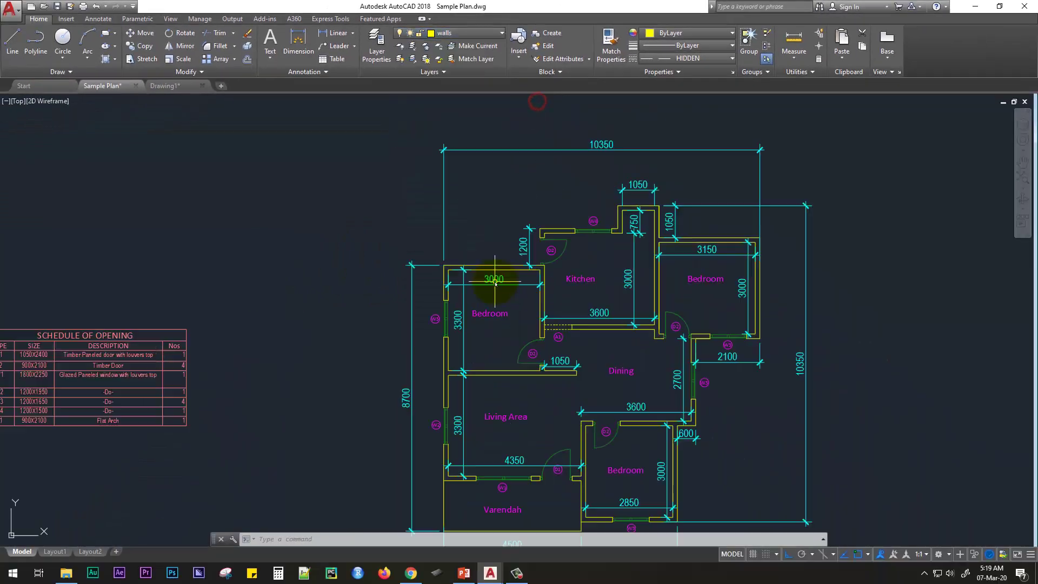
pyautogui.scroll(4, 494, 281)
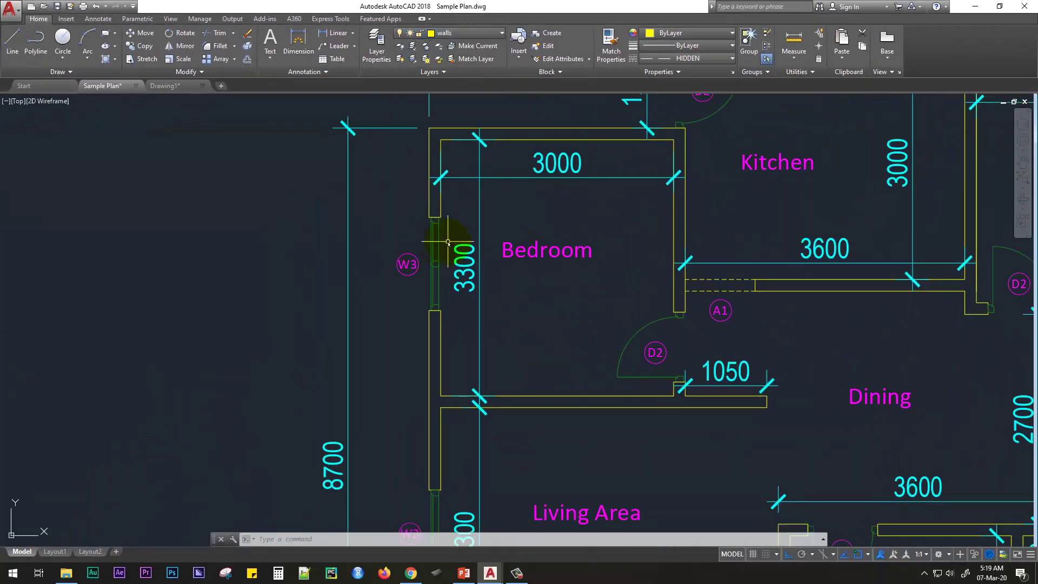
pyautogui.click(448, 242)
pyautogui.click(354, 264)
pyautogui.press('Delete')
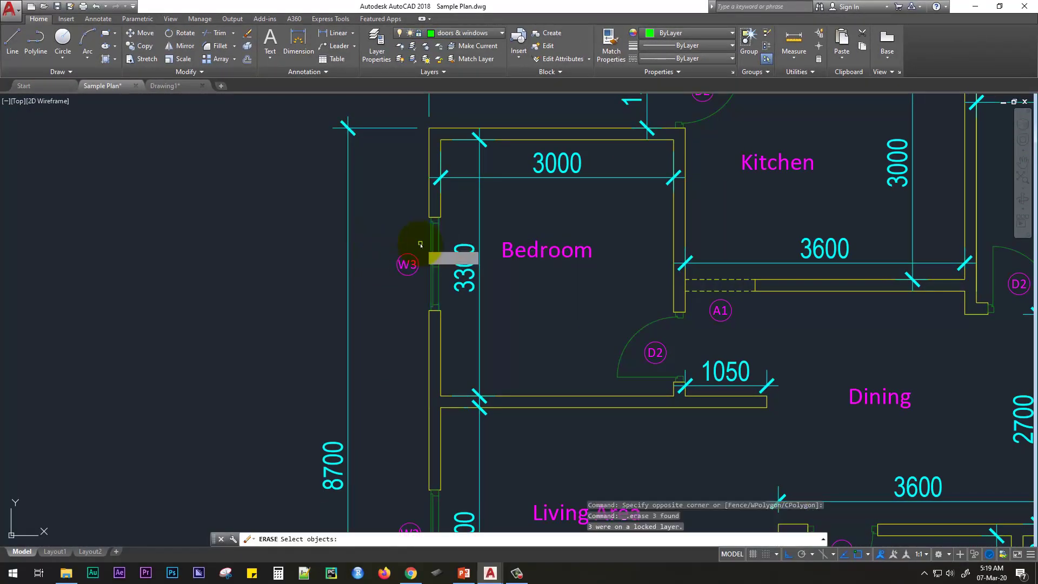
pyautogui.press('Escape')
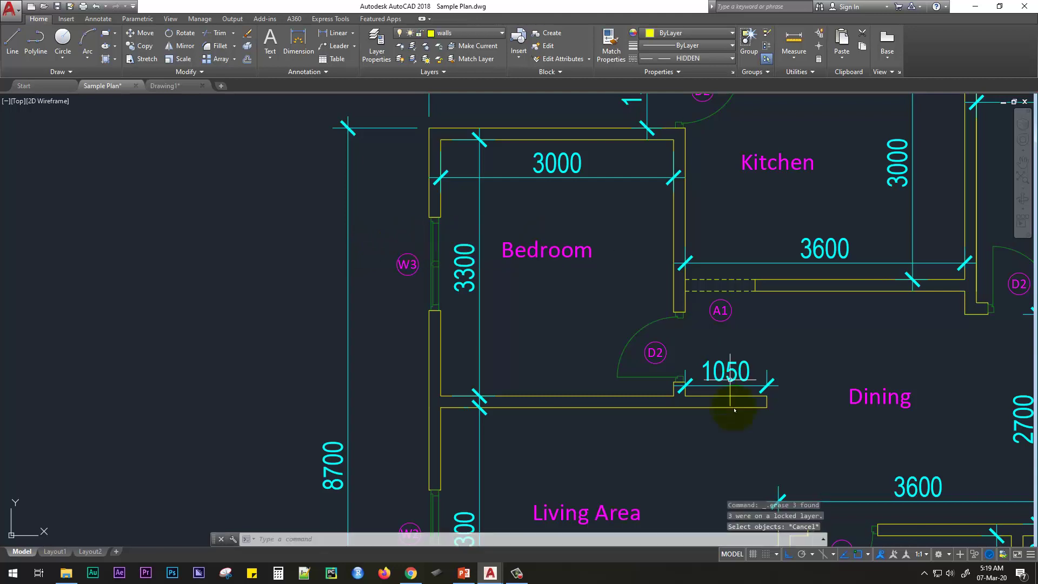
pyautogui.scroll(-5, 723, 410)
pyautogui.scroll(-1, 608, 301)
pyautogui.scroll(-2, 607, 302)
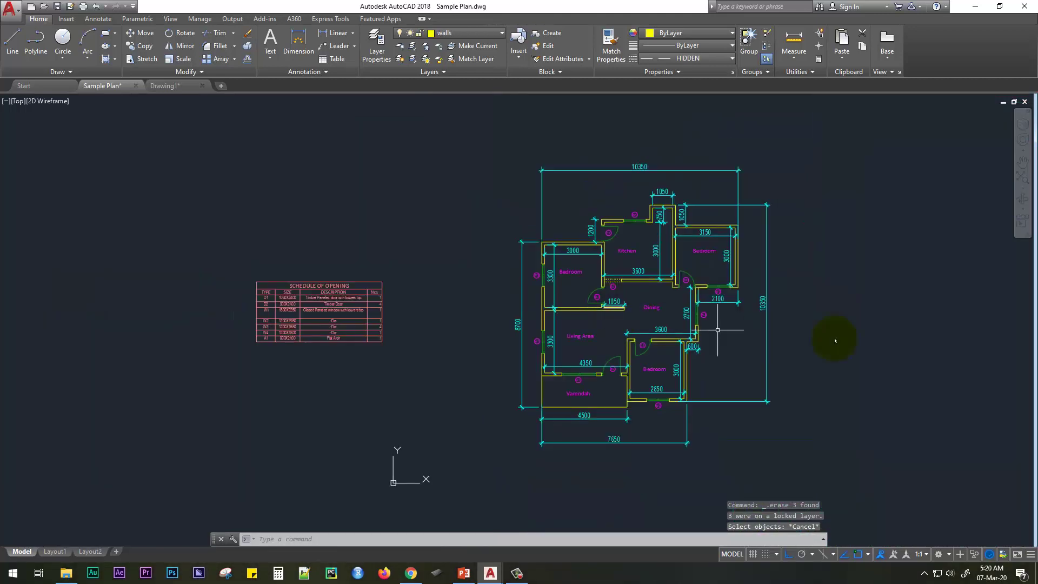
pyautogui.scroll(2, 840, 335)
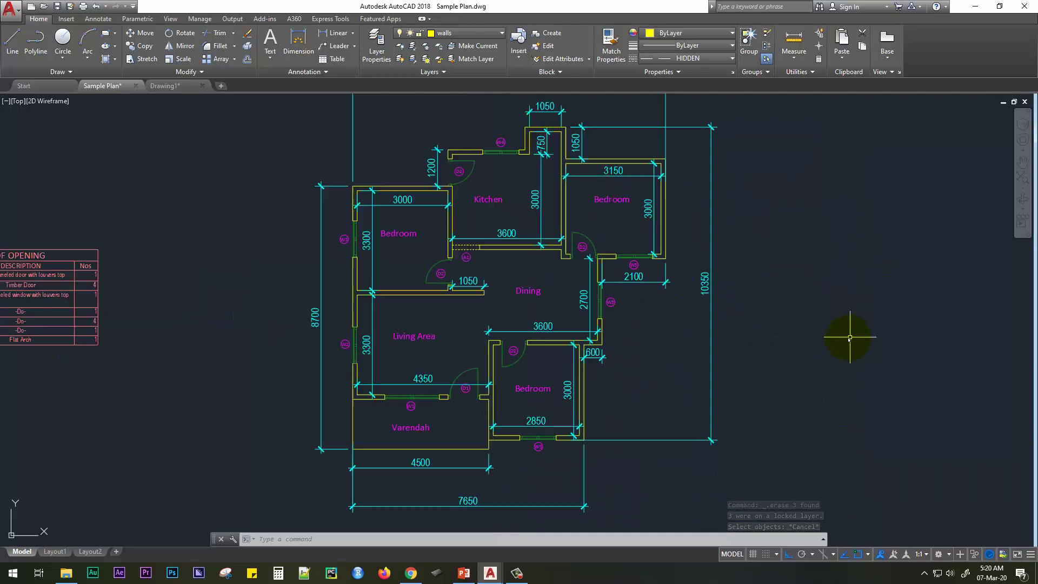
pyautogui.scroll(-2, 841, 335)
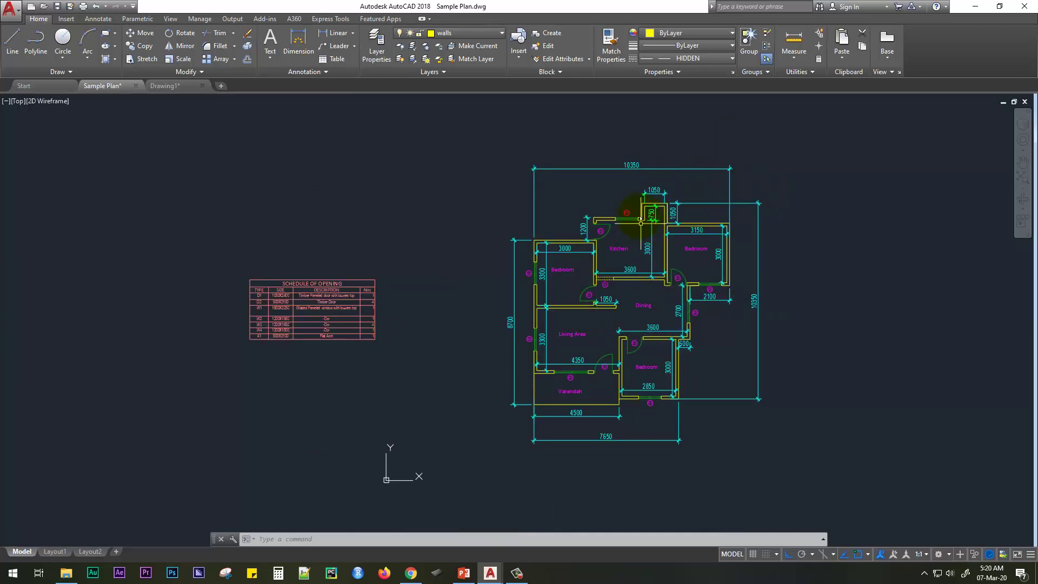
# Turn off the dimensions2, texts and doors & windows layers one after another from the Layer dropdown
pyautogui.click(460, 33)
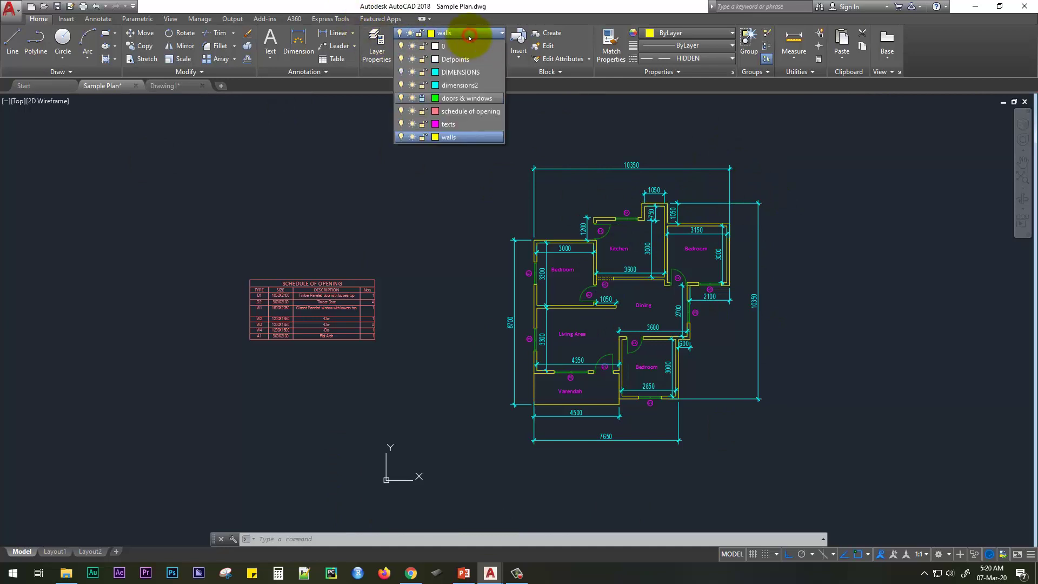
pyautogui.click(401, 85)
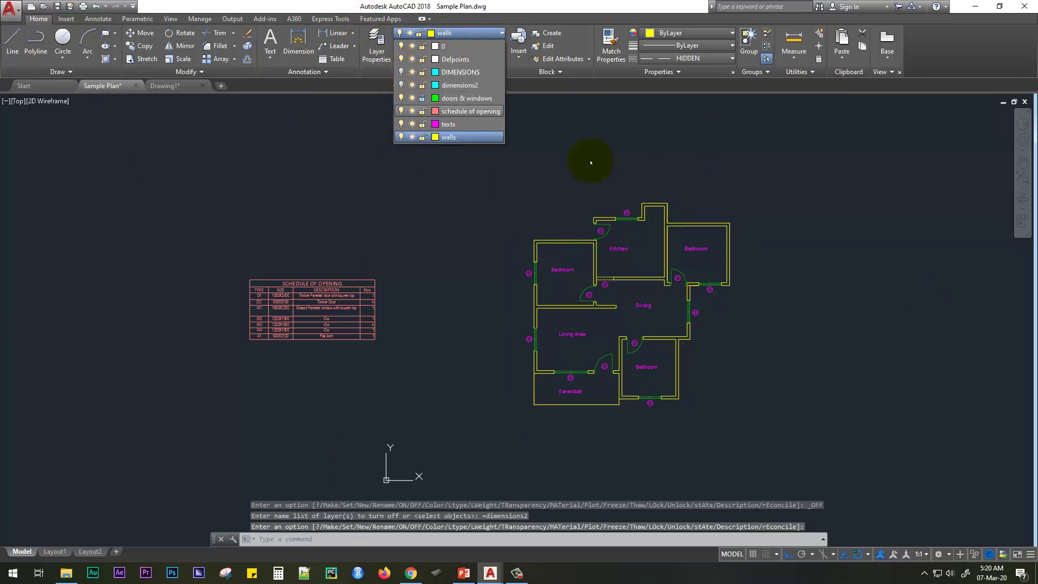
pyautogui.click(498, 221)
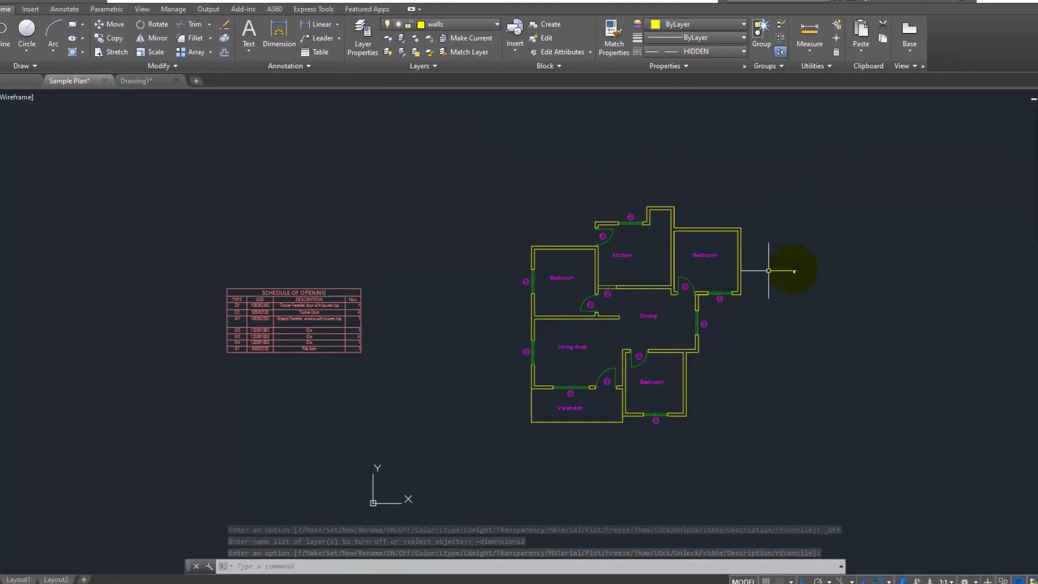
pyautogui.scroll(2, 716, 305)
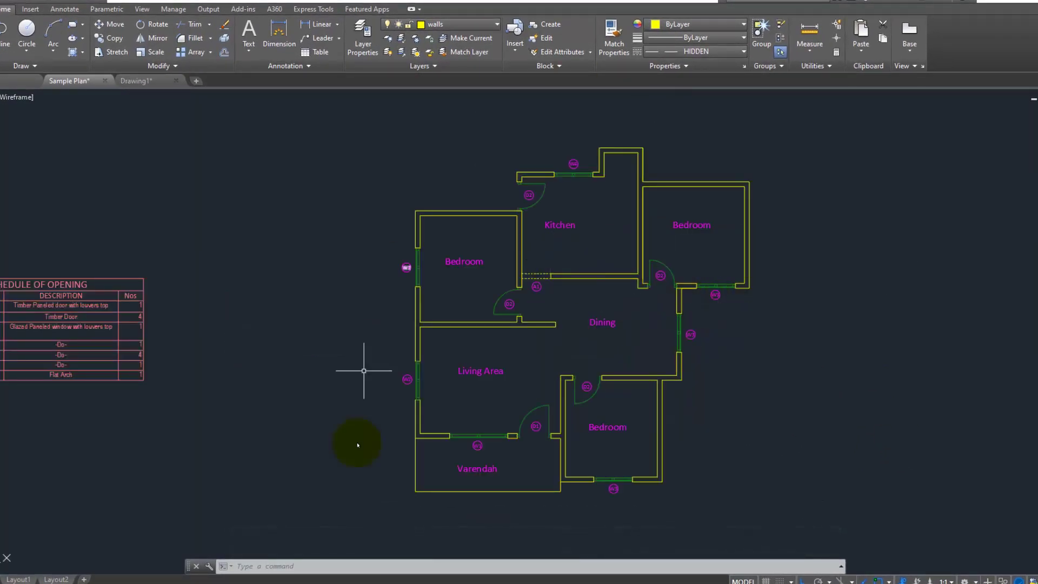
pyautogui.click(403, 25)
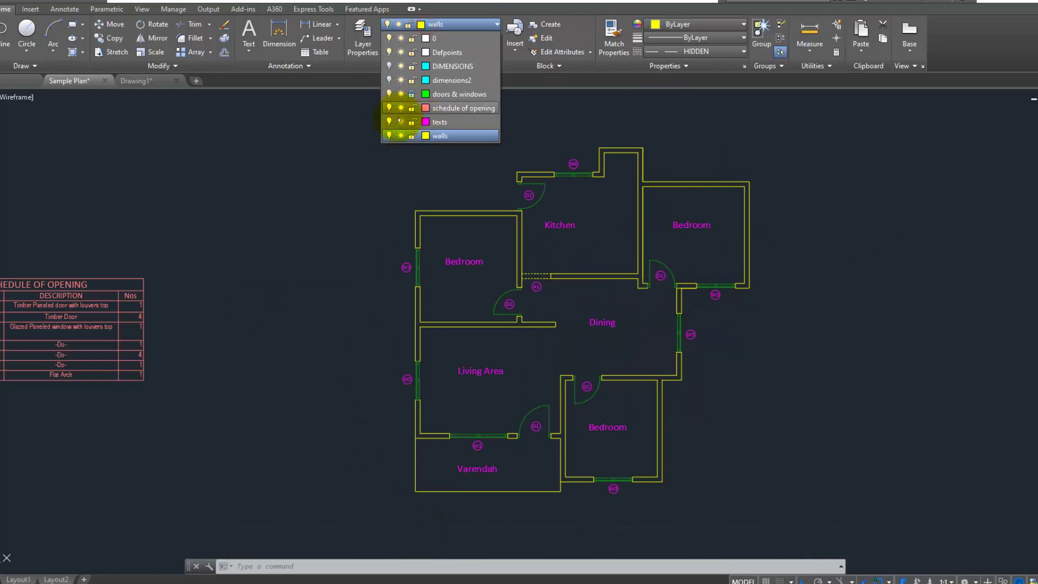
pyautogui.click(389, 121)
pyautogui.click(818, 270)
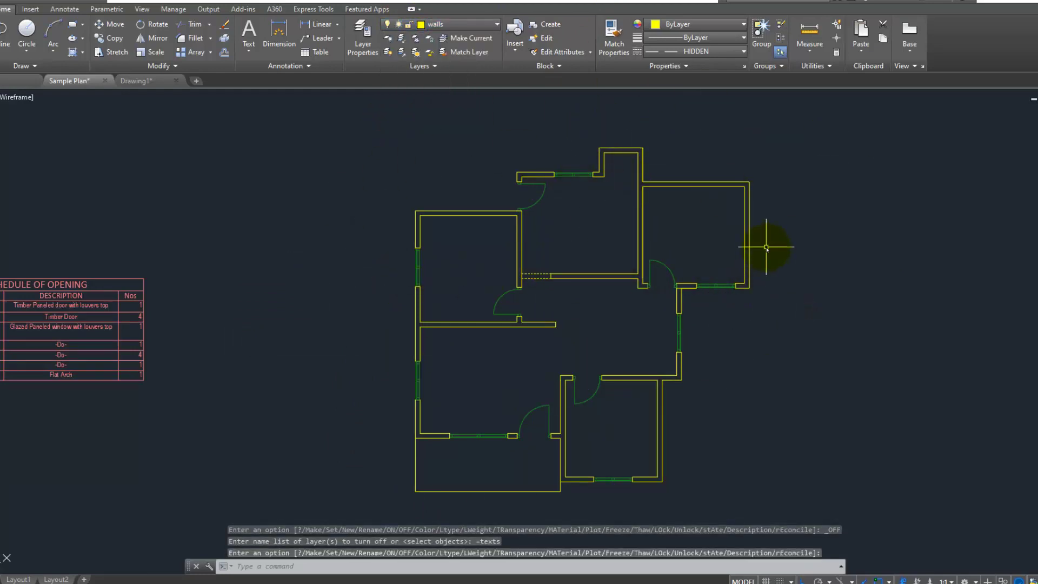
pyautogui.click(472, 25)
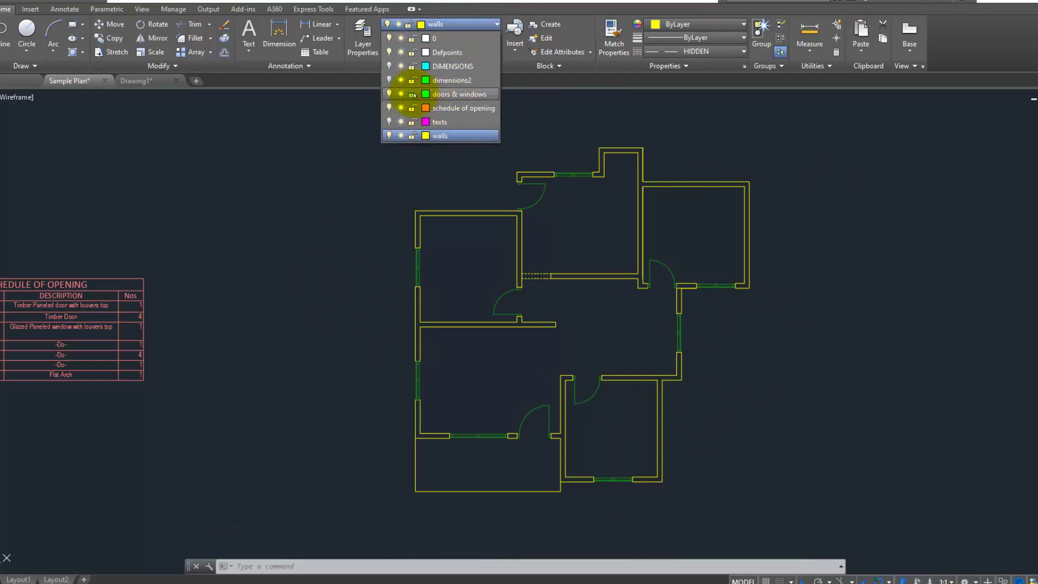
pyautogui.click(388, 94)
pyautogui.click(817, 357)
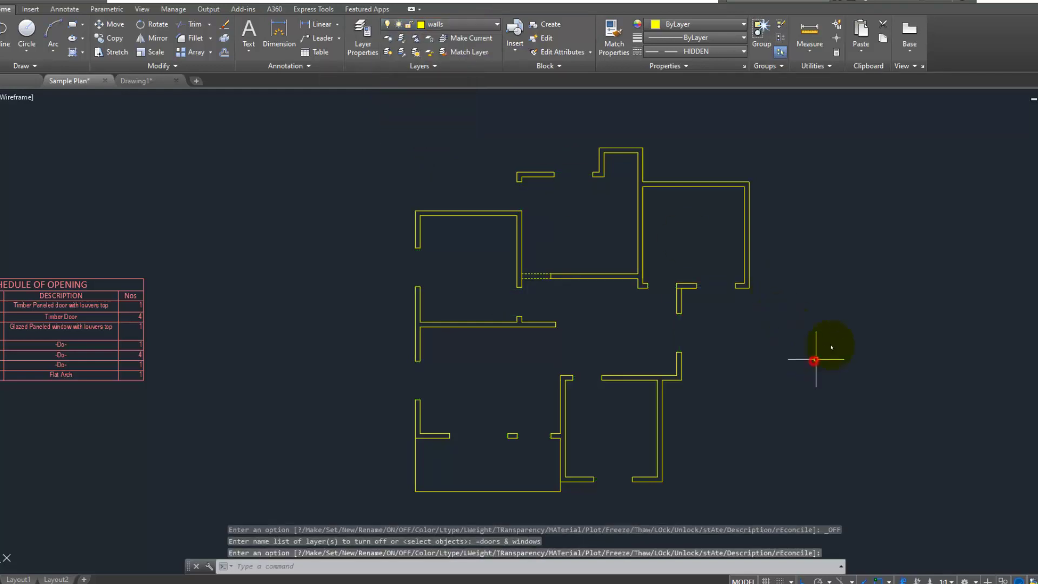
pyautogui.click(874, 284)
pyautogui.click(870, 254)
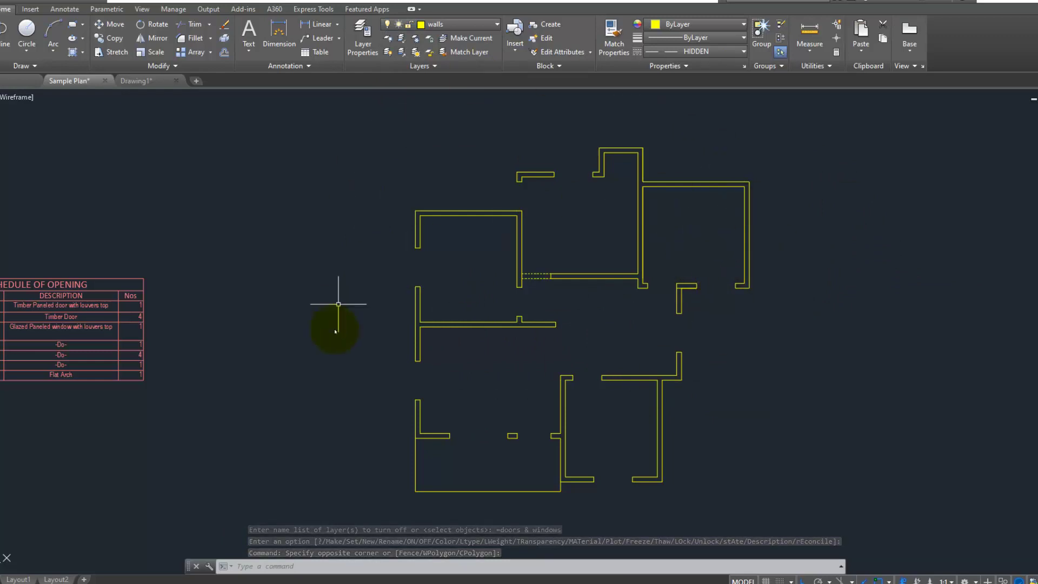
# Turn the dimensions2, doors & windows and texts layers back on, then zoom out
pyautogui.click(460, 24)
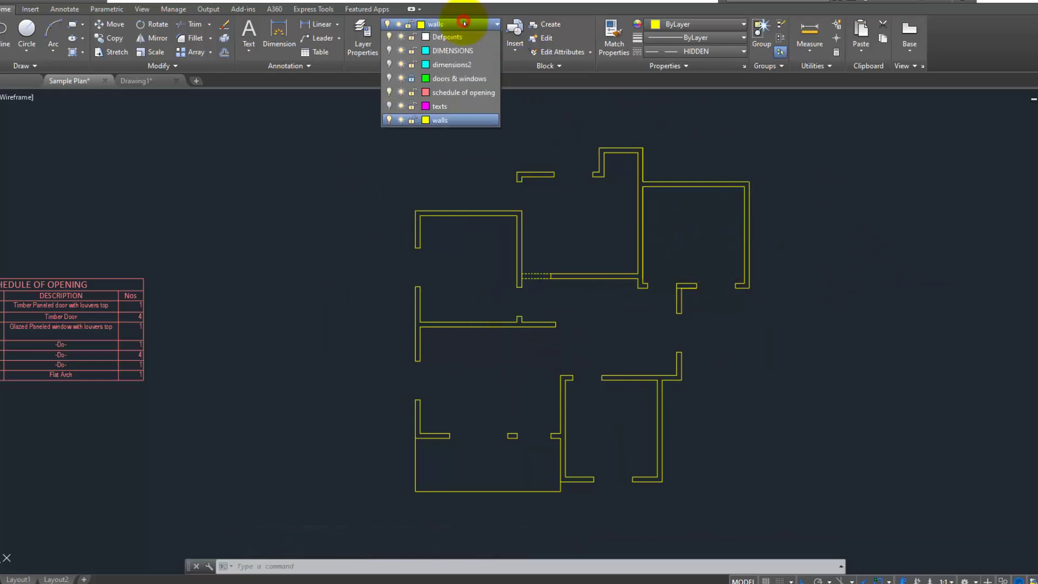
pyautogui.click(389, 80)
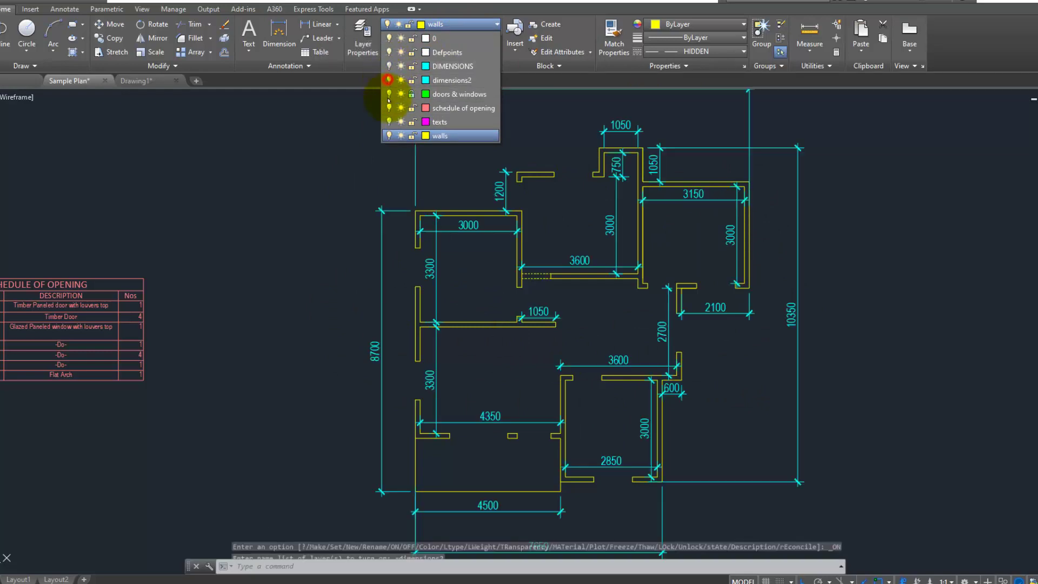
pyautogui.click(388, 121)
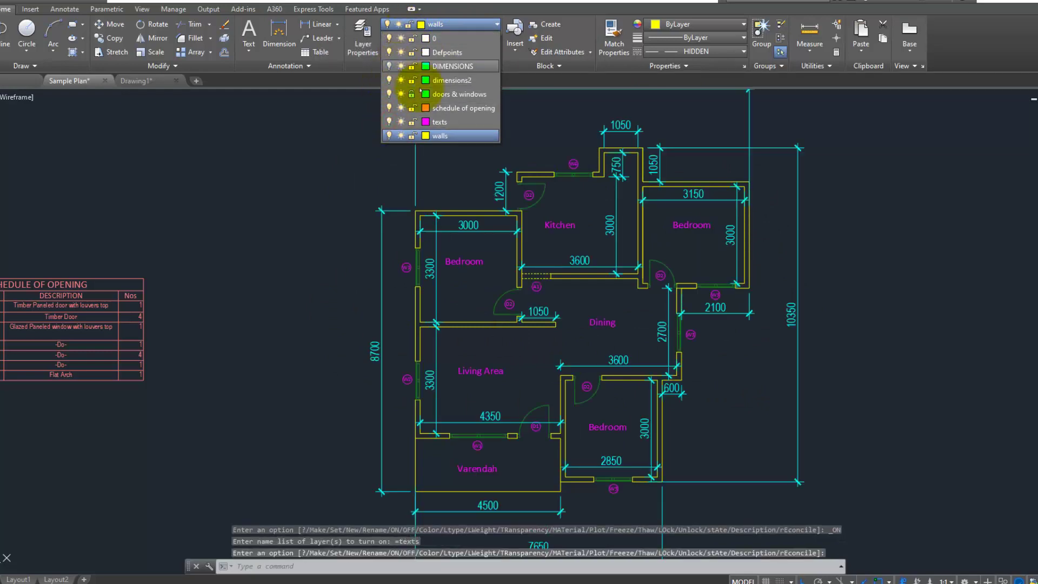
pyautogui.click(856, 214)
pyautogui.scroll(-2, 833, 219)
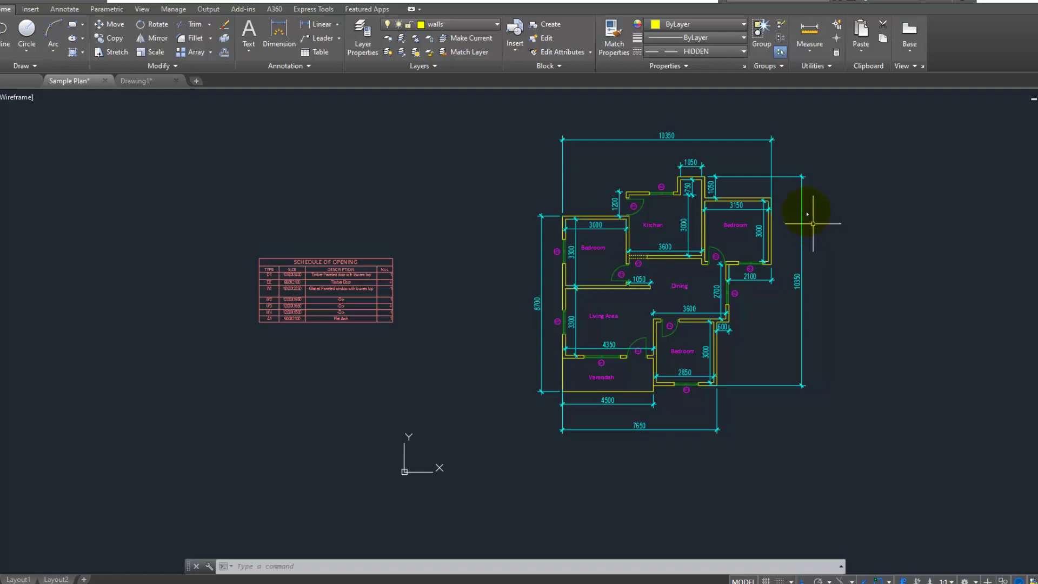
pyautogui.scroll(1, 682, 232)
pyautogui.scroll(-1, 680, 235)
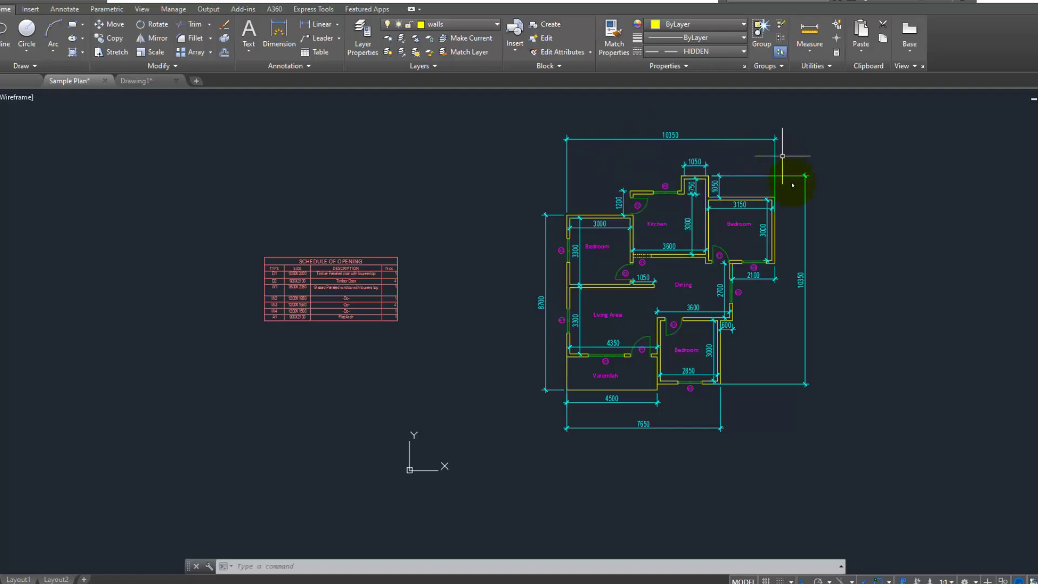
pyautogui.scroll(2, 736, 380)
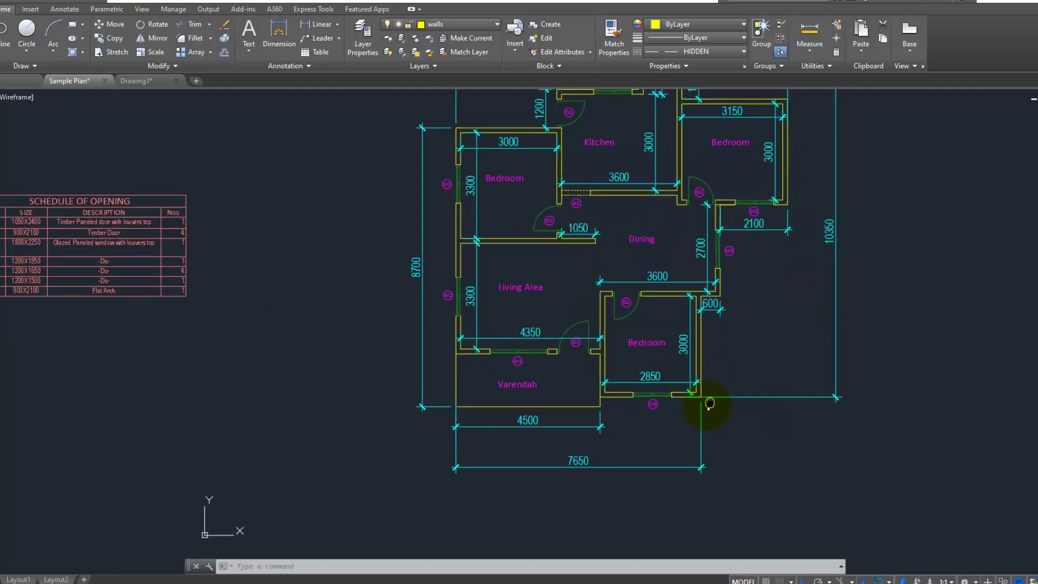
pyautogui.scroll(-2, 687, 438)
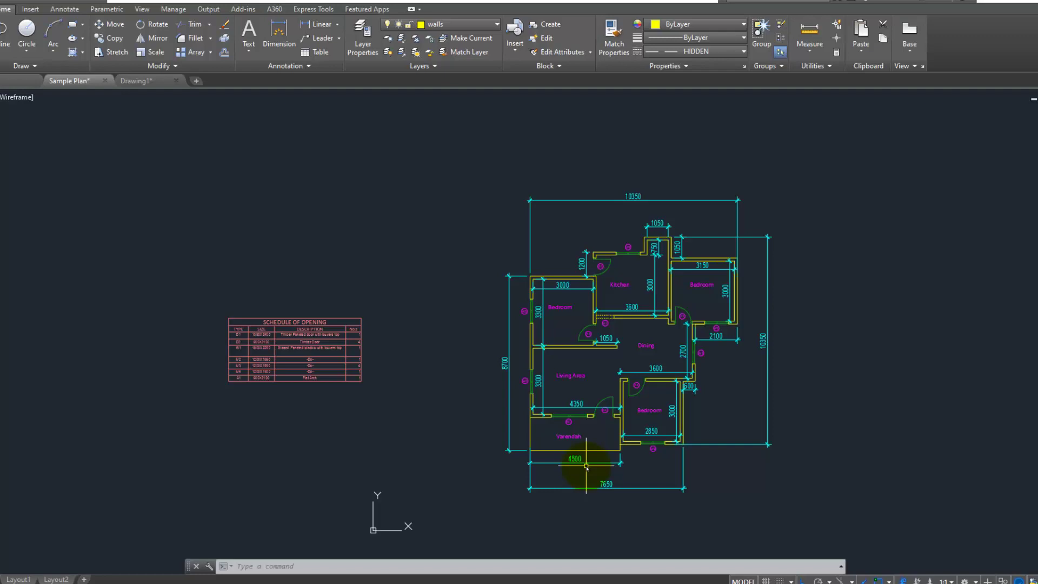
pyautogui.scroll(2, 596, 459)
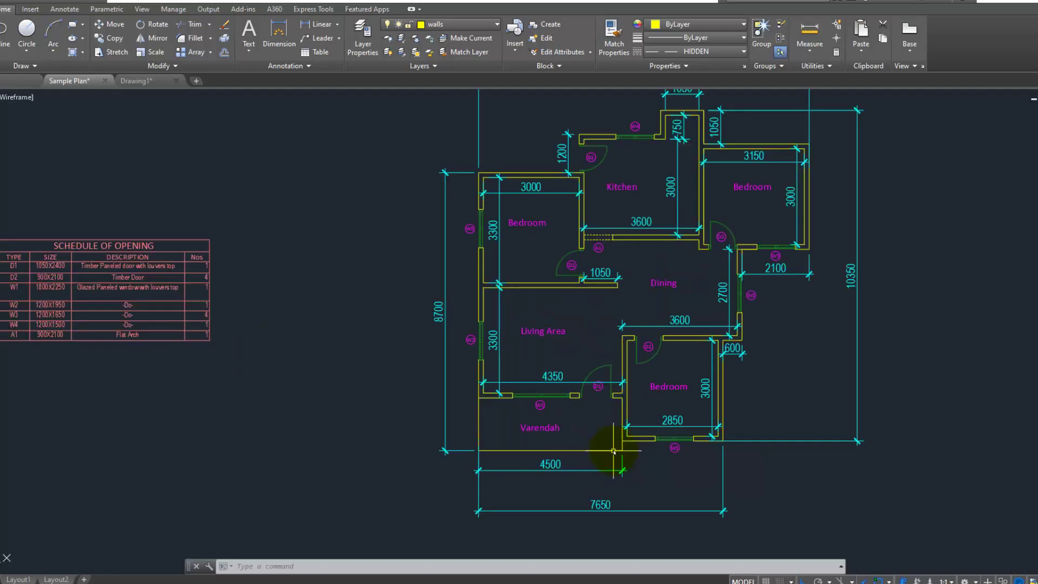
pyautogui.scroll(-2, 606, 340)
pyautogui.scroll(2, 629, 349)
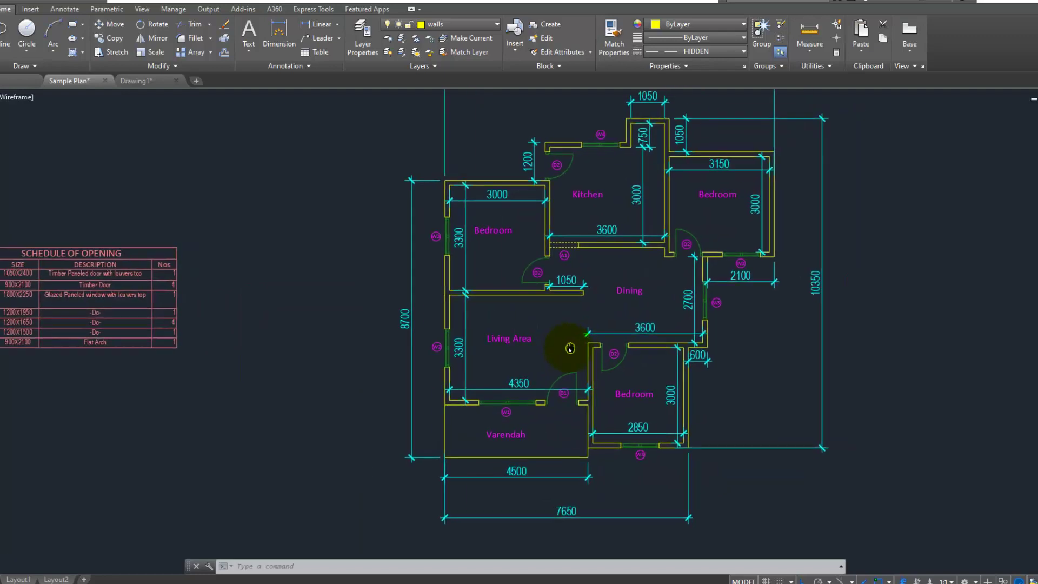
pyautogui.scroll(-2, 571, 241)
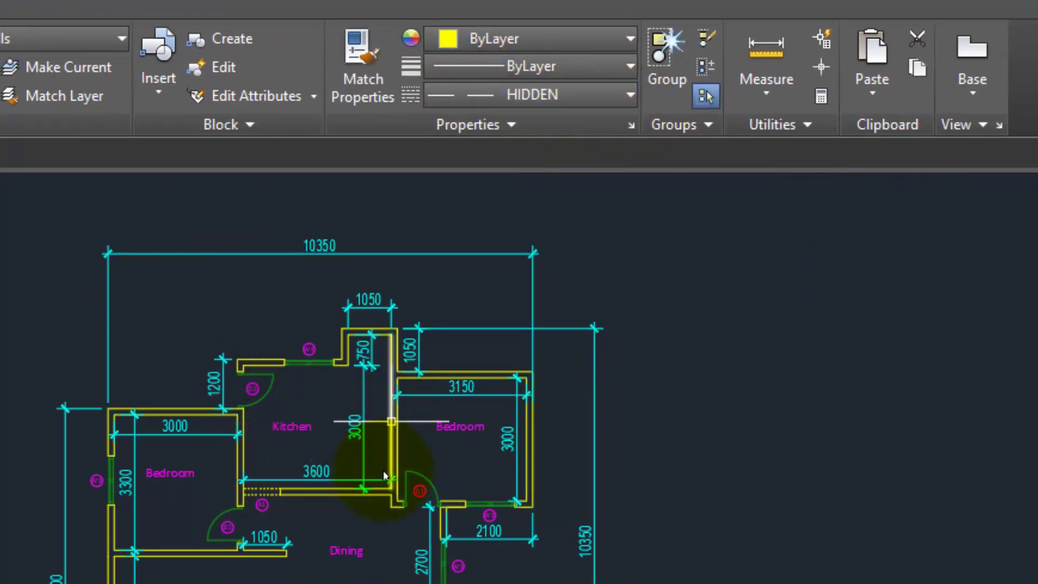
pyautogui.scroll(2, 665, 463)
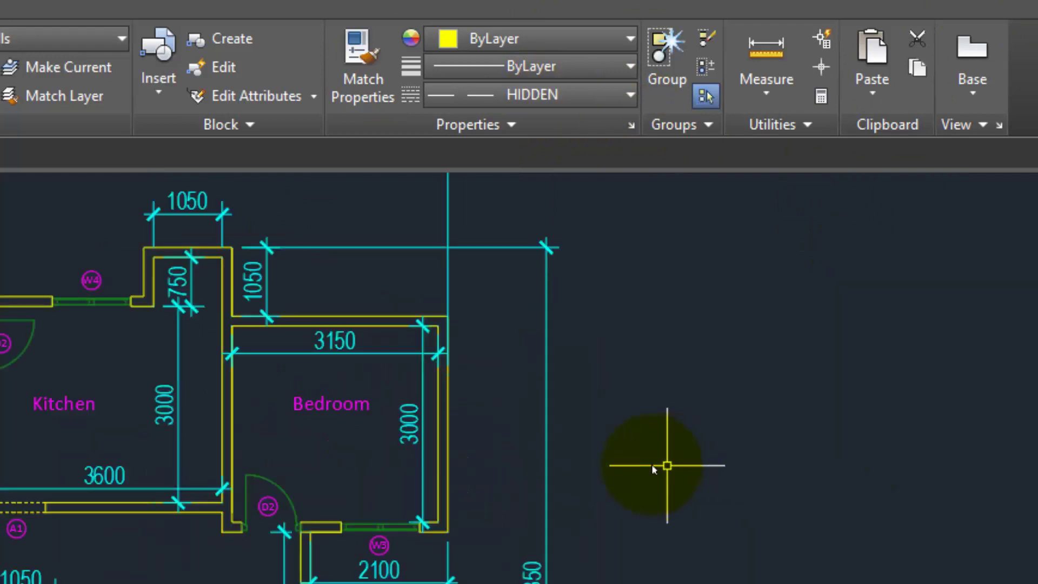
# Select the Bedroom's right wall line and browse its colour list, leaving it ByLayer
pyautogui.click(449, 405)
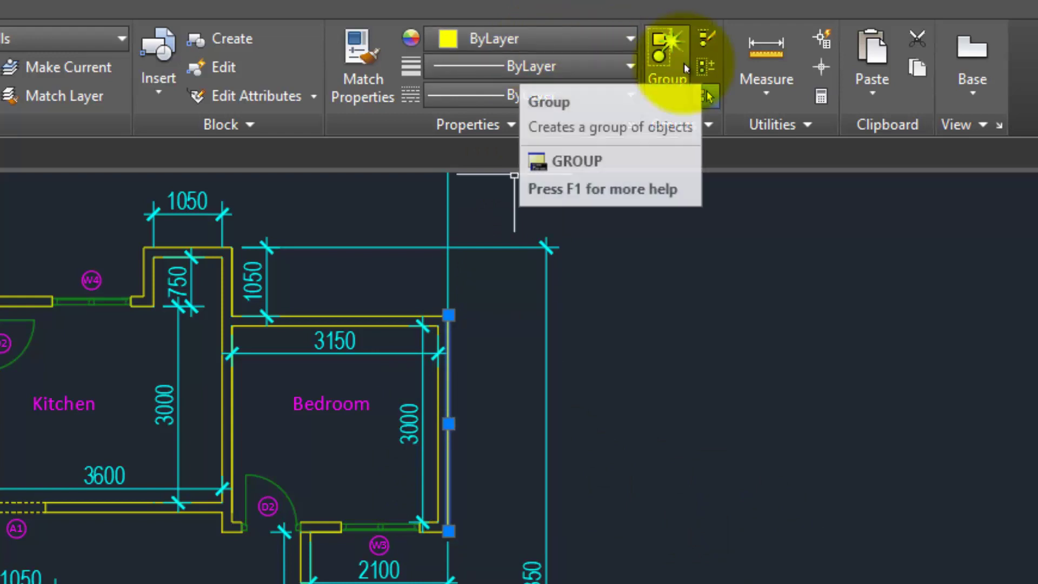
pyautogui.click(625, 39)
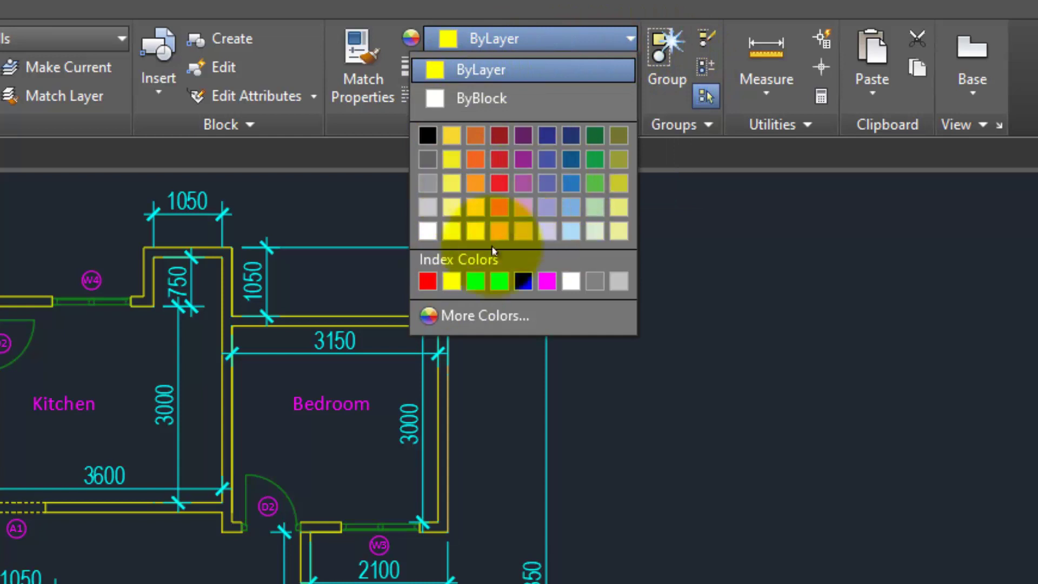
pyautogui.click(728, 265)
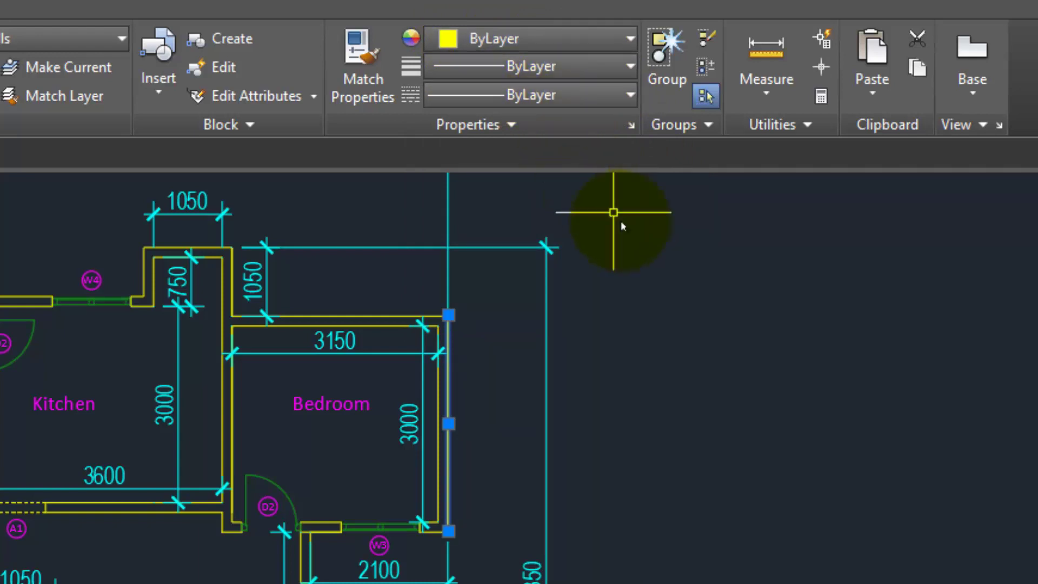
pyautogui.press('Escape')
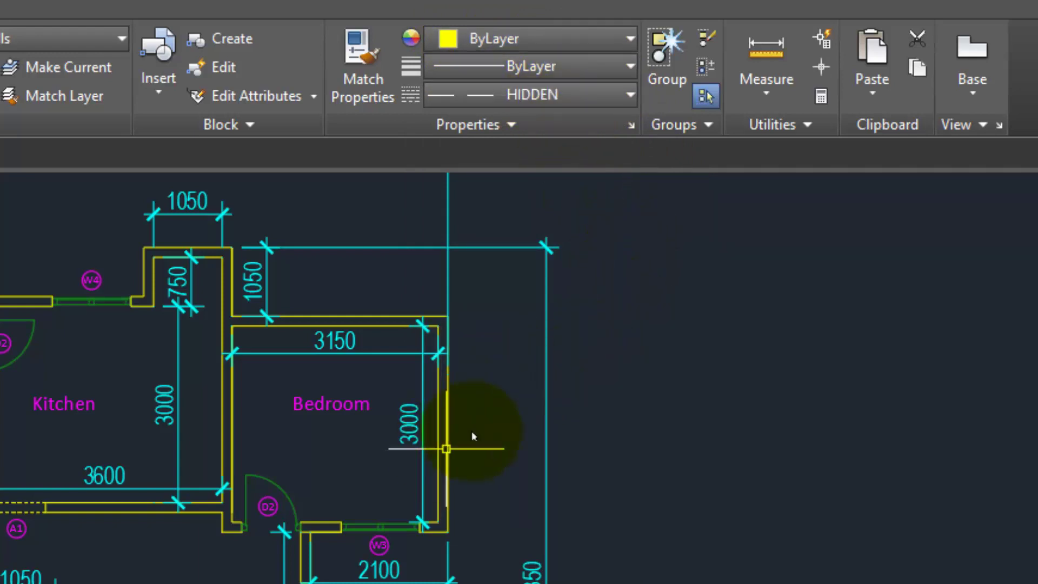
pyautogui.scroll(2, 464, 429)
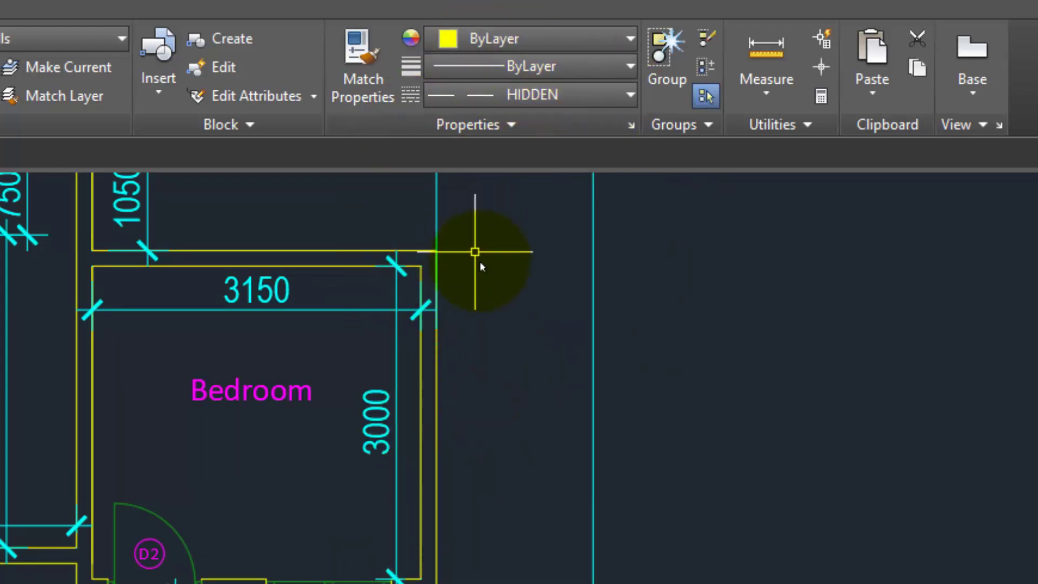
# Make the Bedroom's right wall line red (205,32,39)
pyautogui.click(435, 370)
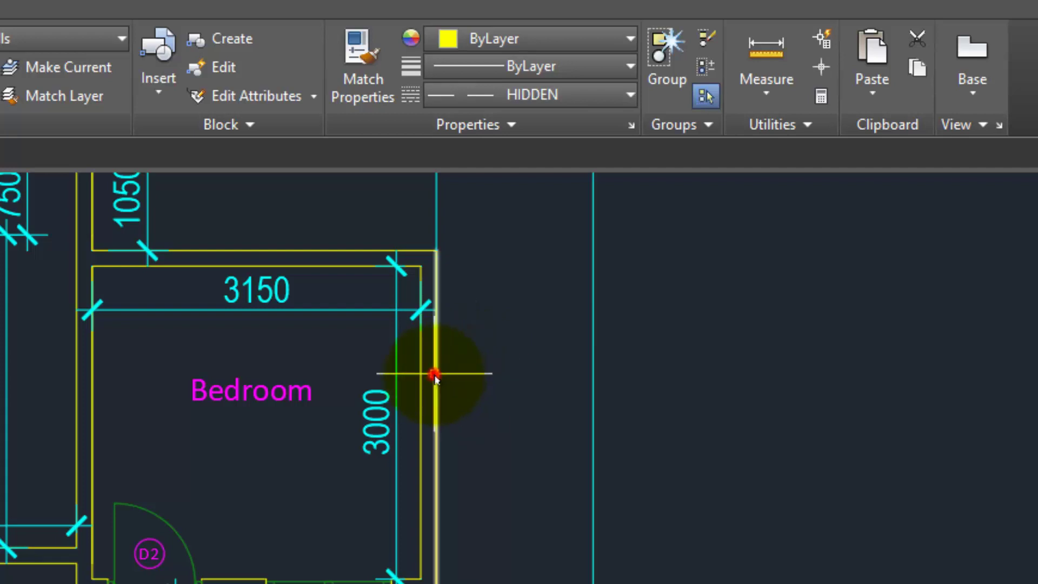
pyautogui.click(480, 39)
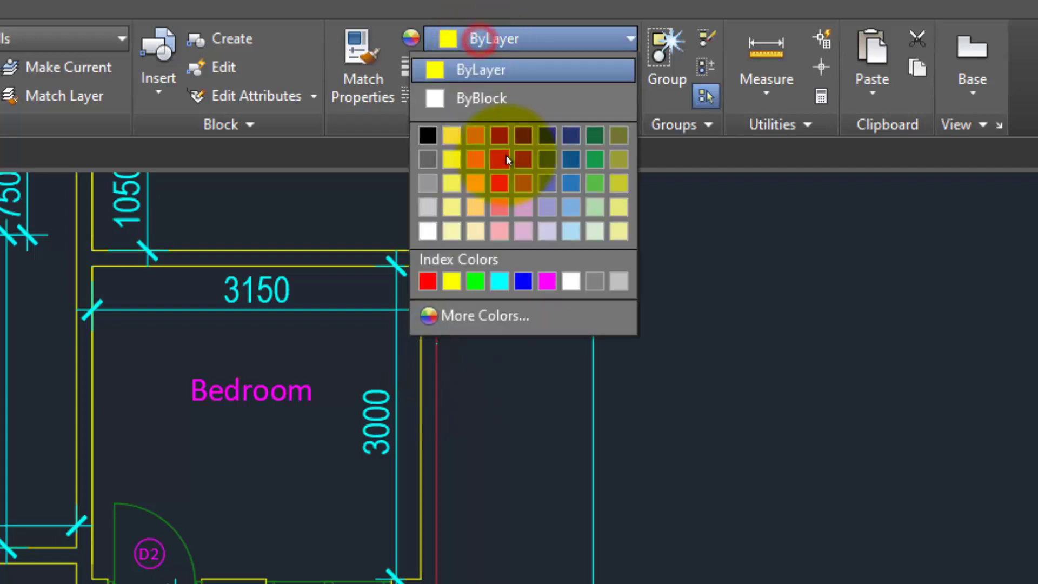
pyautogui.click(502, 160)
pyautogui.click(555, 401)
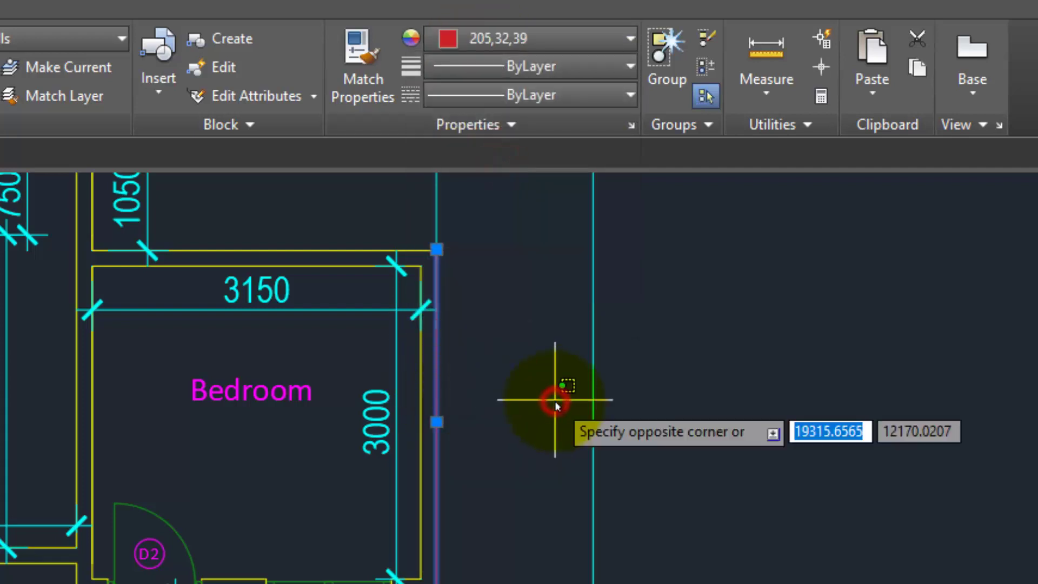
pyautogui.press('Escape')
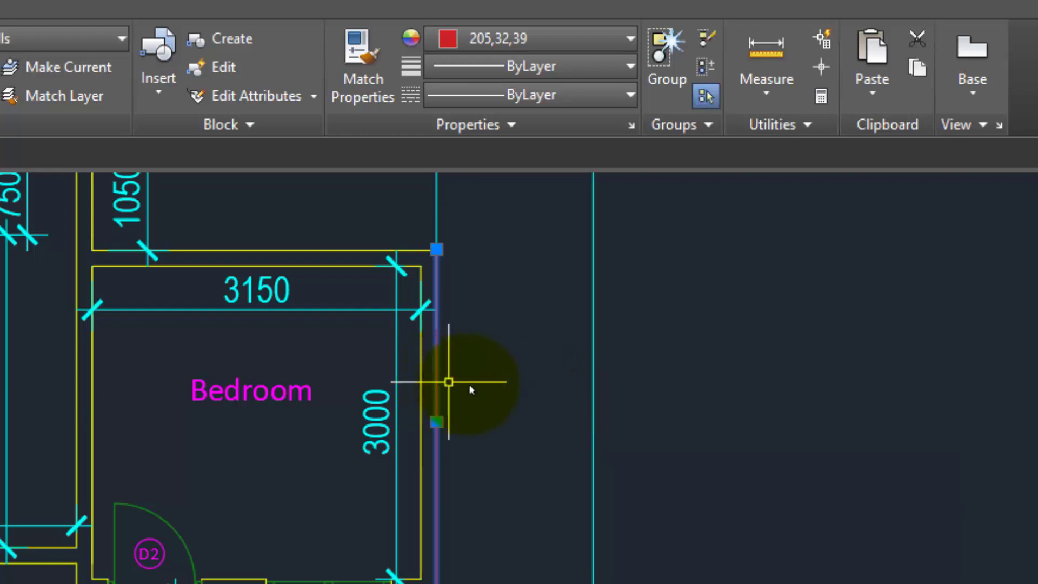
pyautogui.press('Escape')
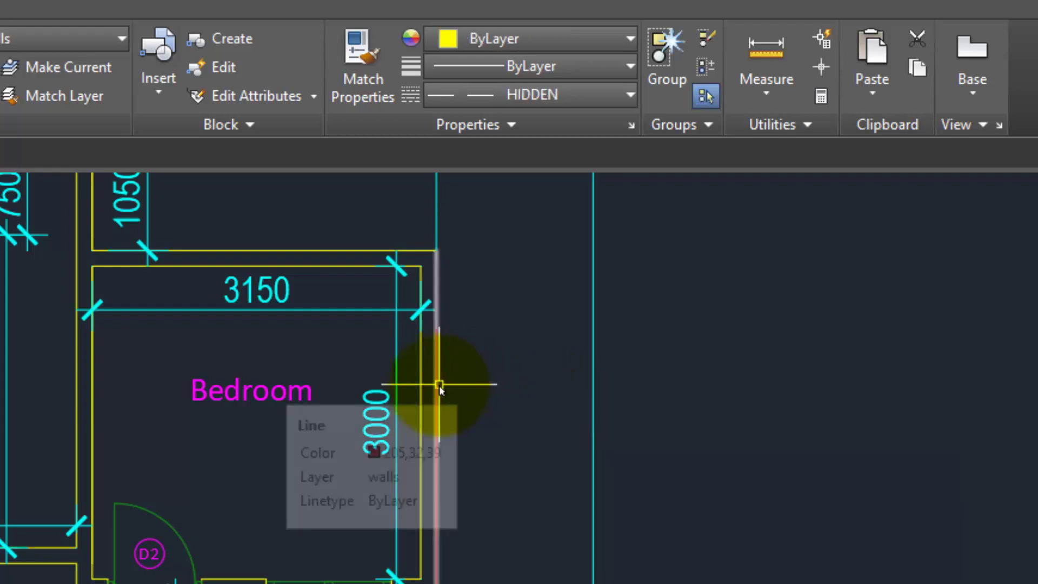
# Return the red wall line's colour to ByLayer so it shows yellow again
pyautogui.click(437, 387)
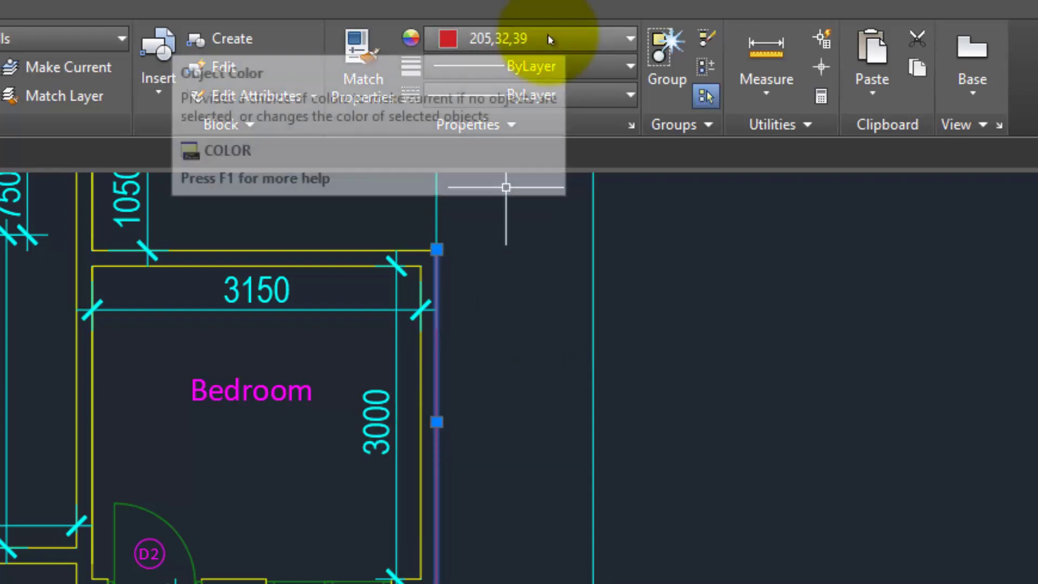
pyautogui.click(548, 39)
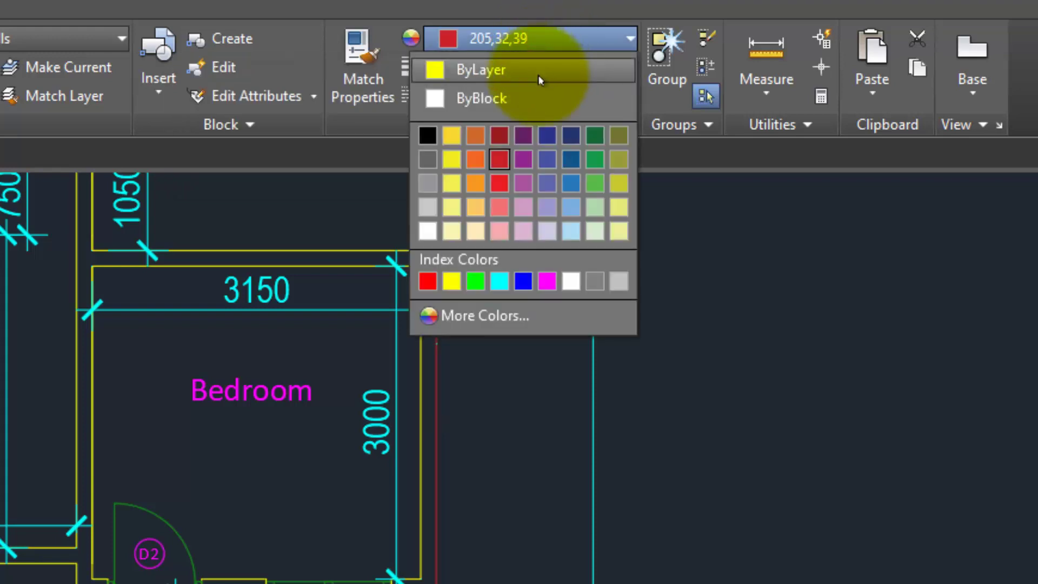
pyautogui.click(454, 70)
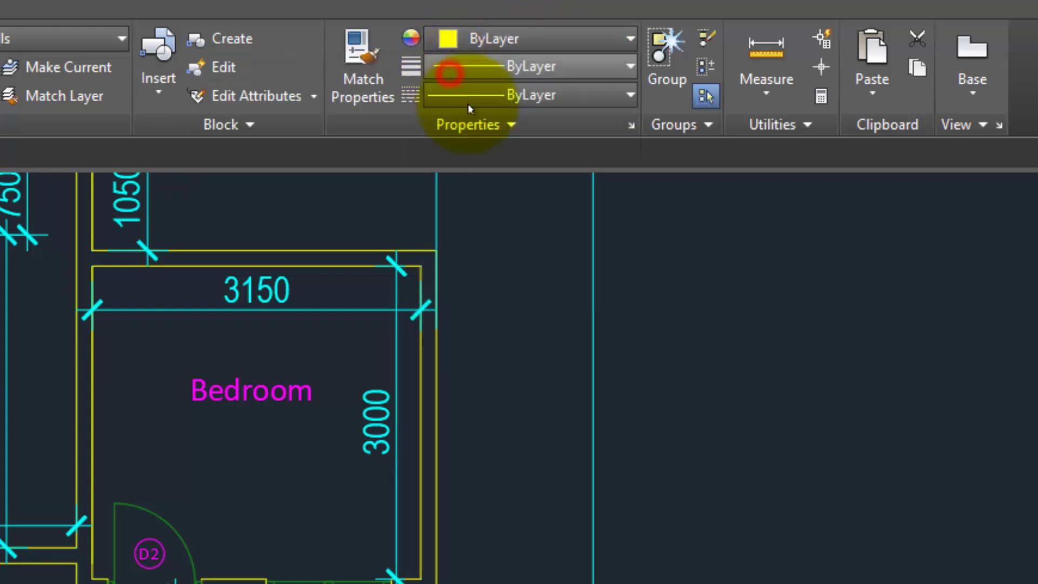
pyautogui.press('Escape')
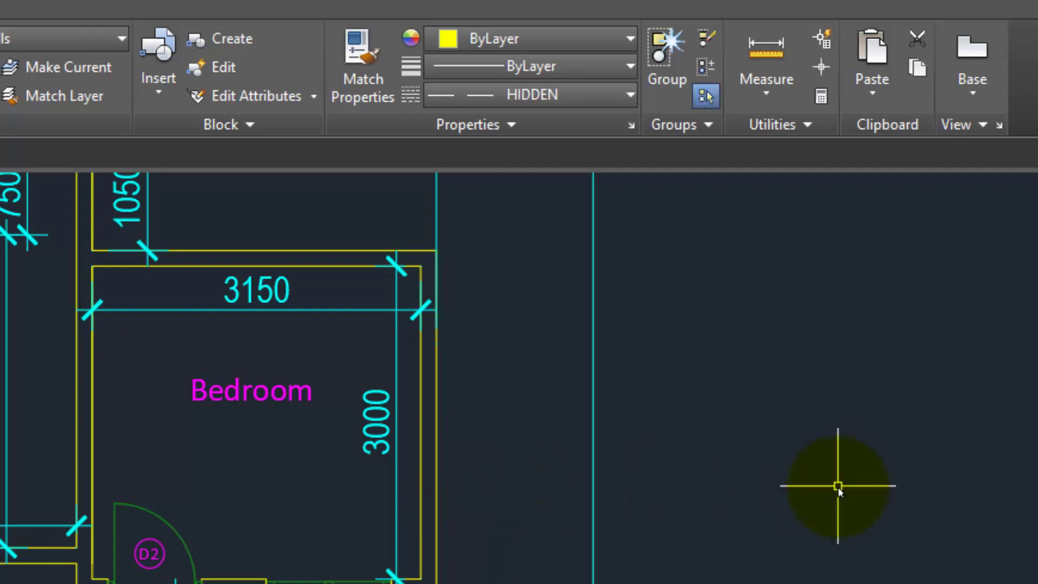
pyautogui.scroll(-2, 716, 519)
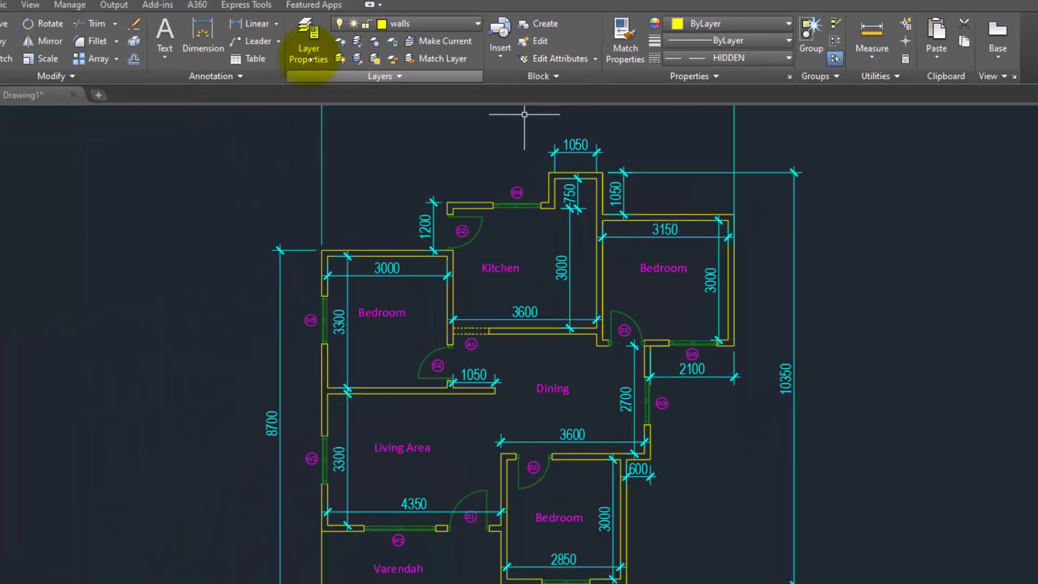
# In Layer Properties, preview the HIDDEN linetype for walls but cancel, keeping Continuous
pyautogui.click(309, 60)
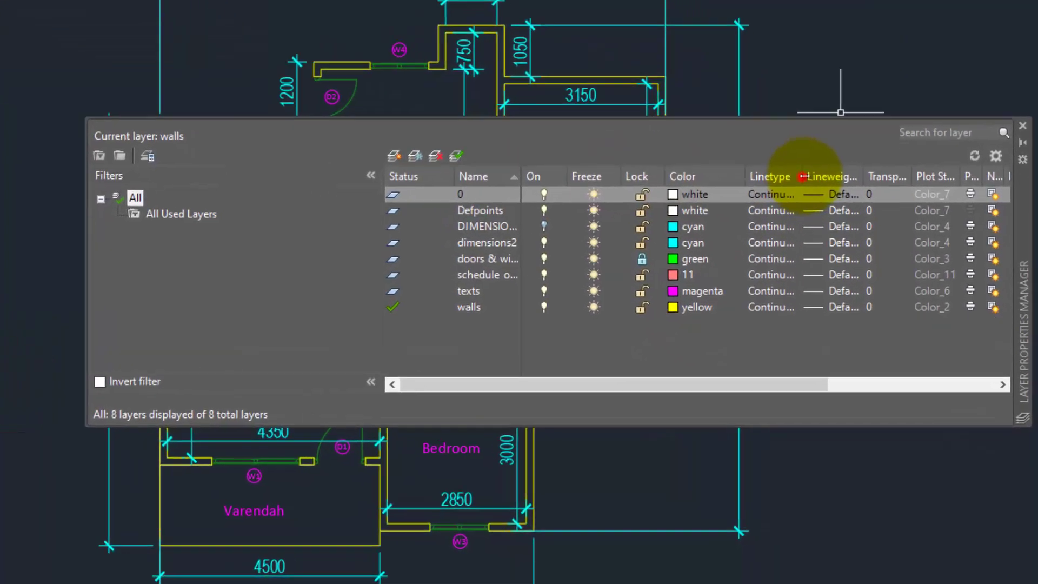
pyautogui.doubleClick(798, 169)
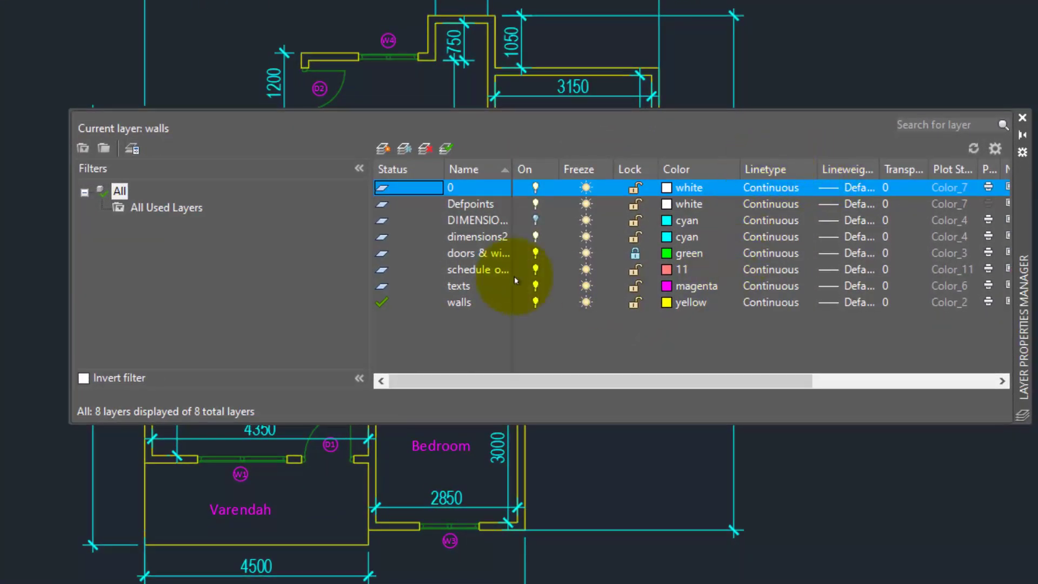
pyautogui.doubleClick(468, 303)
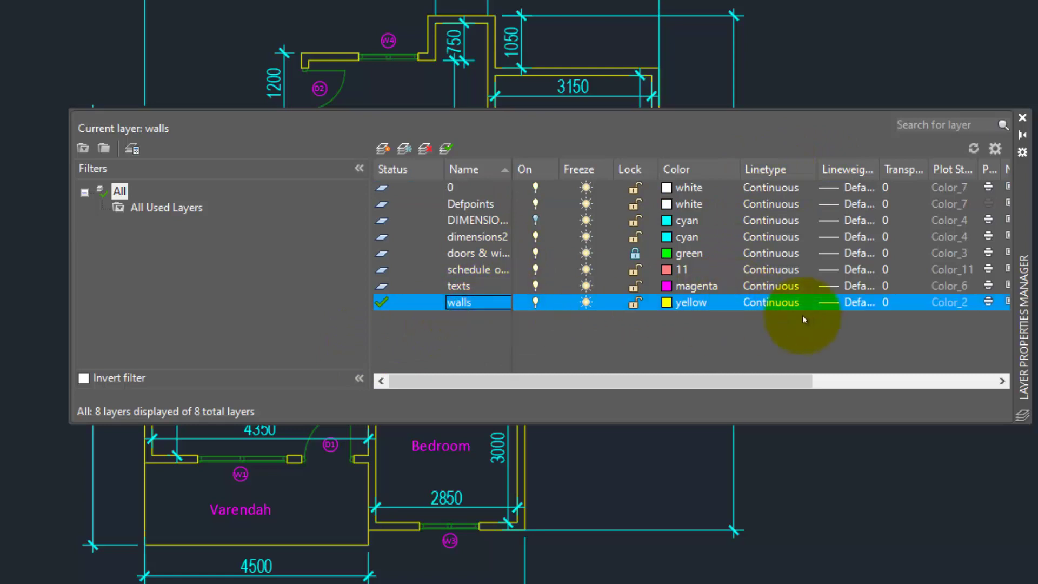
pyautogui.click(762, 302)
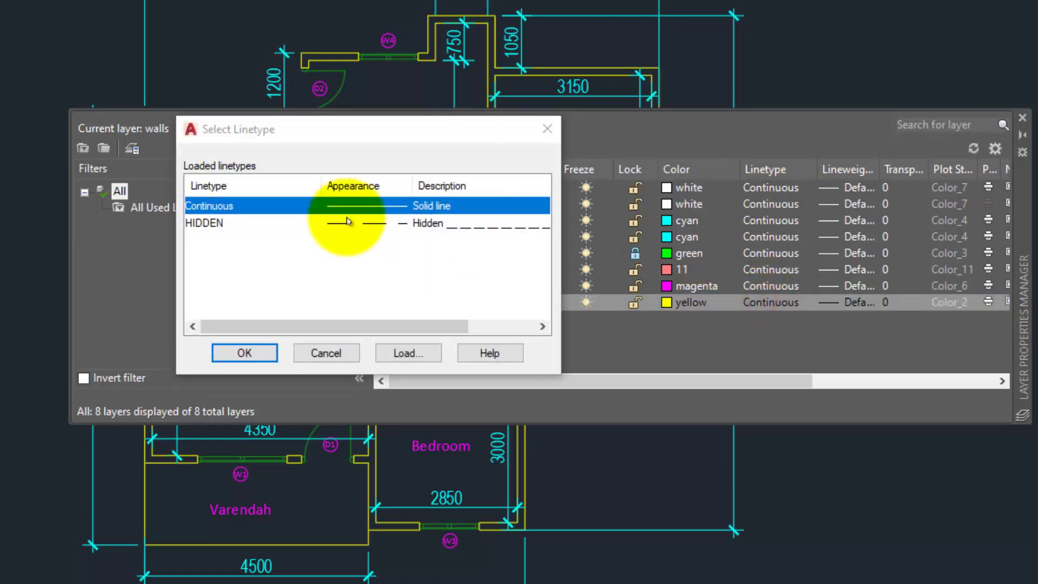
pyautogui.click(217, 224)
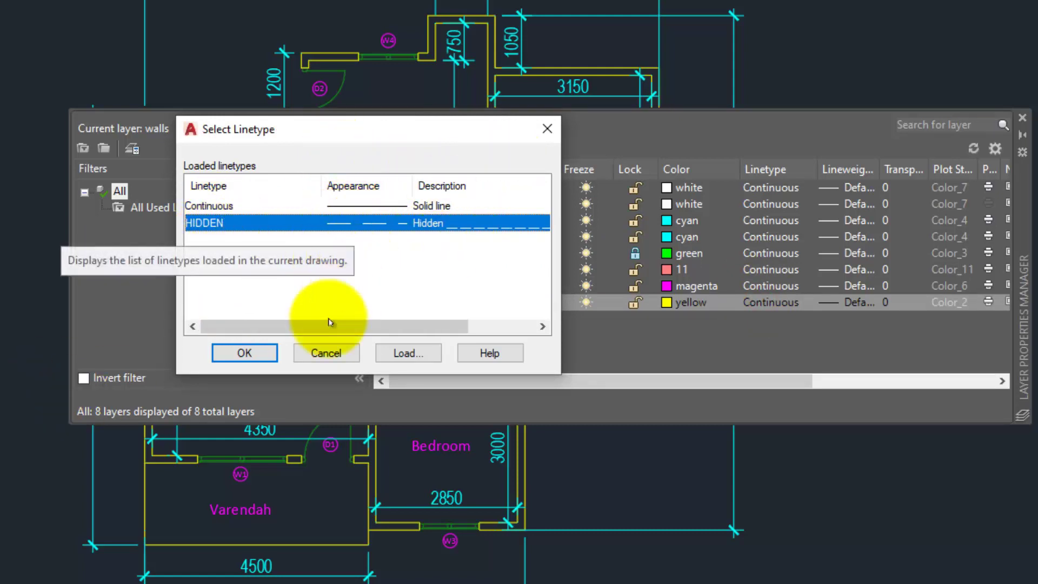
pyautogui.click(319, 353)
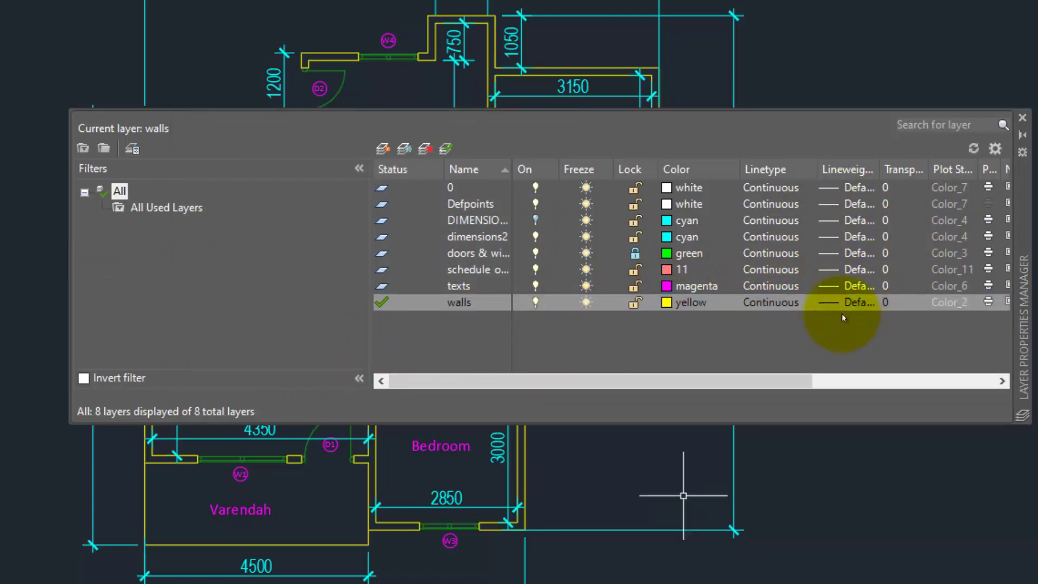
# Give the walls layer a 0.35 mm lineweight in the Lineweight dialog
pyautogui.click(828, 307)
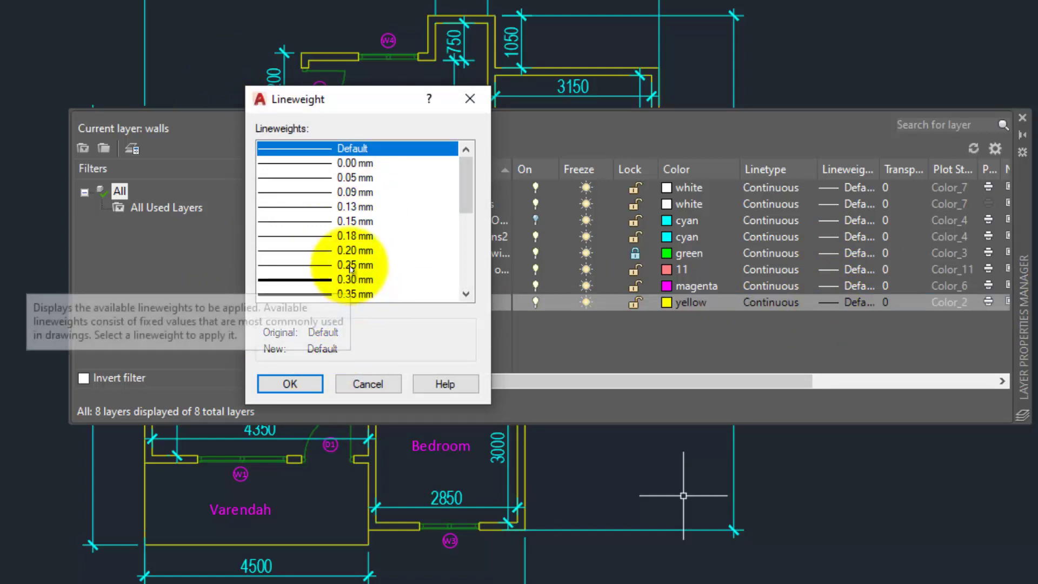
pyautogui.moveTo(395, 99); pyautogui.dragTo(325, 27)
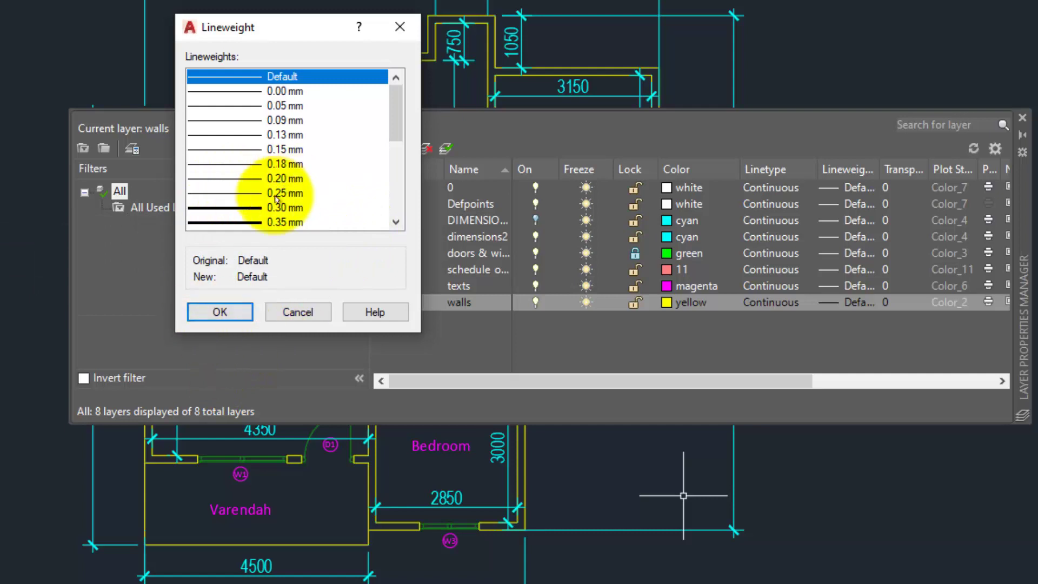
pyautogui.doubleClick(240, 221)
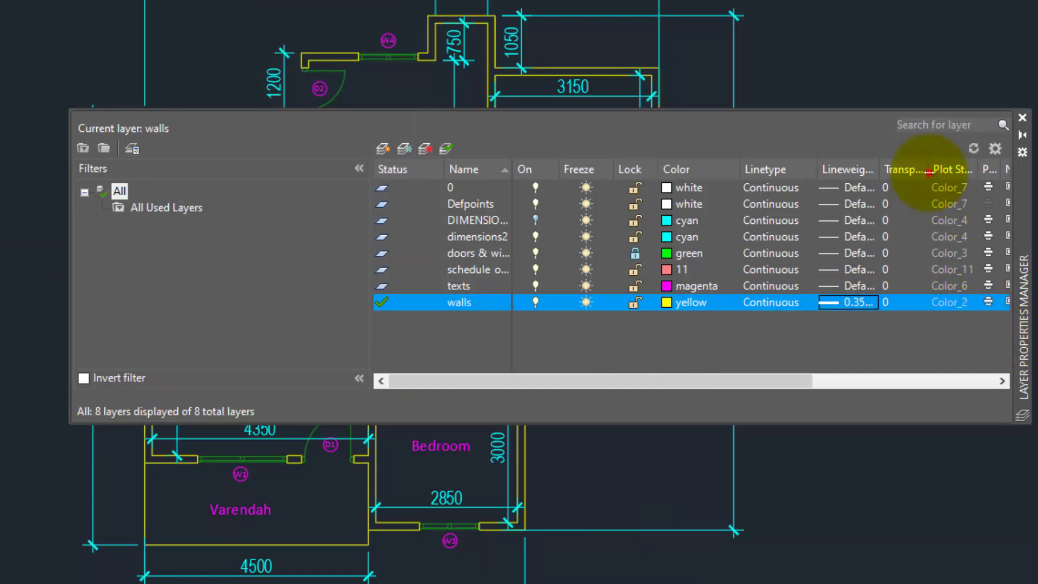
# Toggle the walls layer's Plot setting off and back on, leaving it plottable
pyautogui.moveTo(650, 381); pyautogui.dragTo(766, 377)
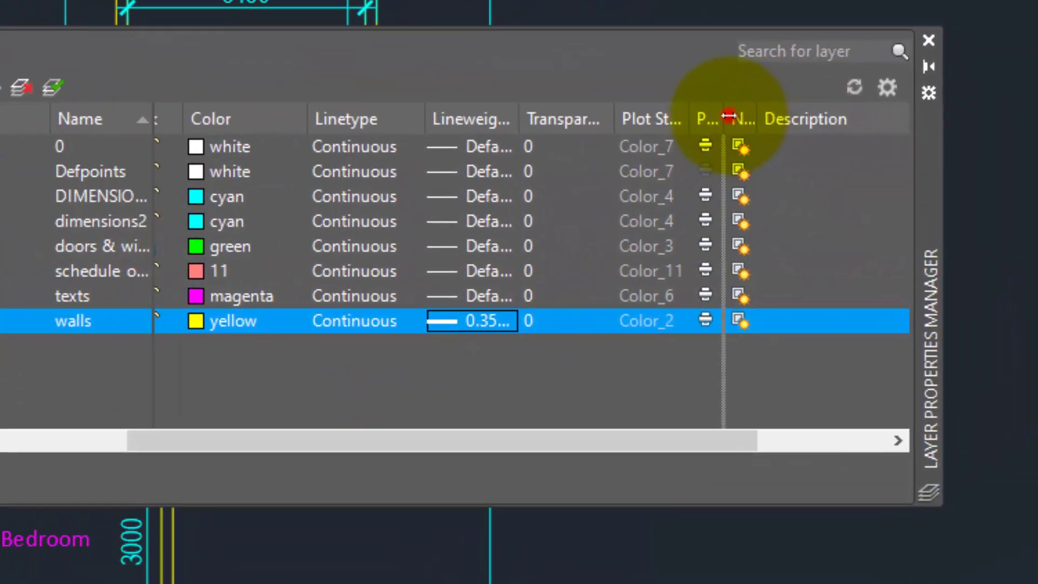
pyautogui.moveTo(725, 118); pyautogui.dragTo(794, 122)
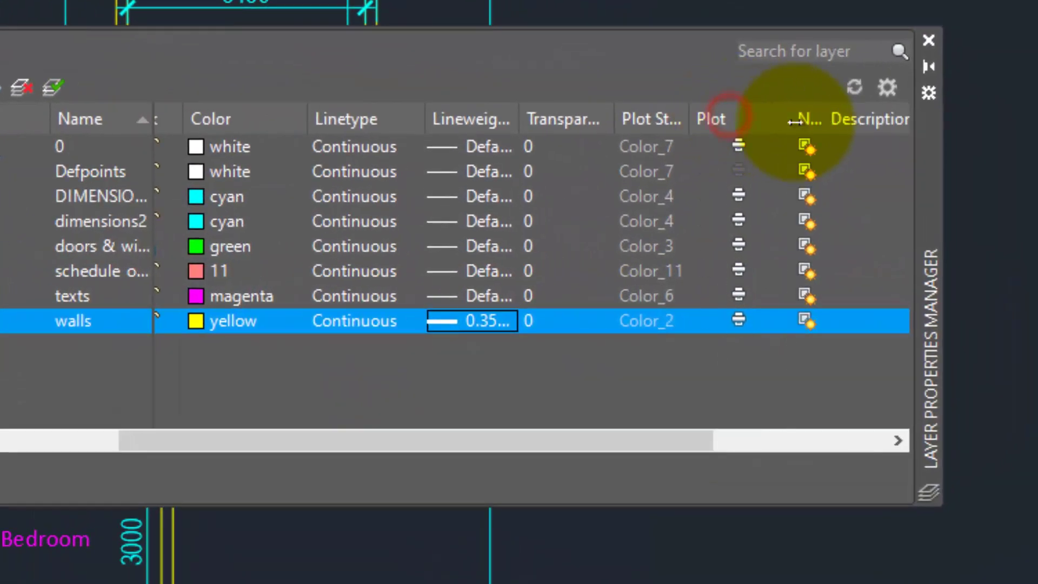
pyautogui.click(739, 322)
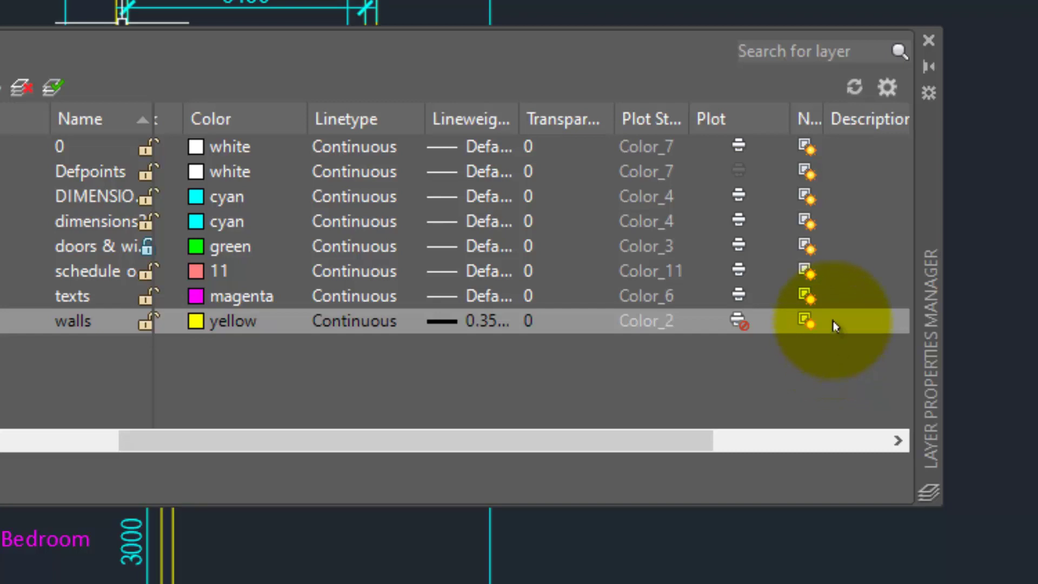
pyautogui.click(743, 323)
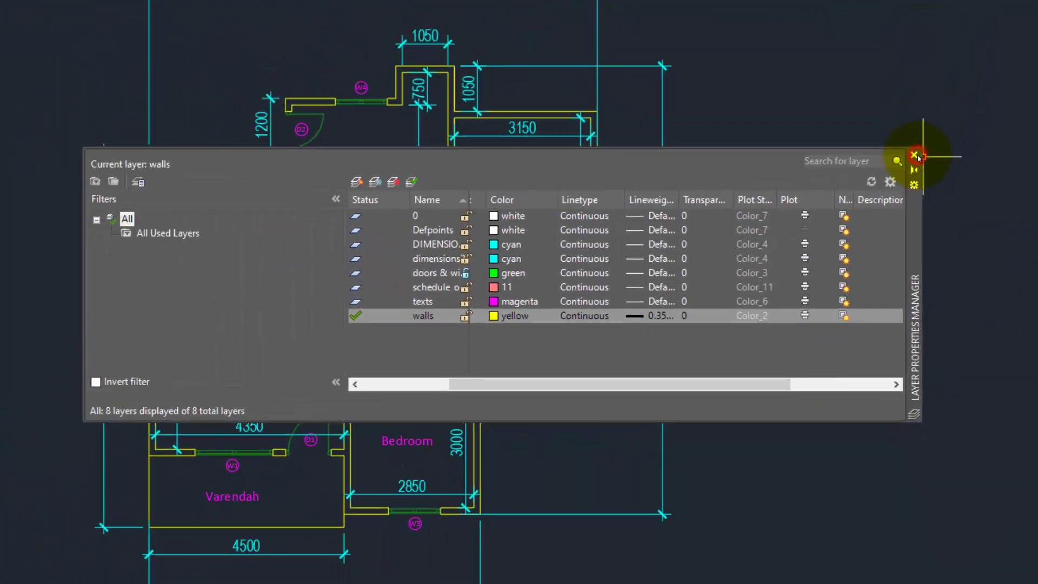
pyautogui.click(915, 156)
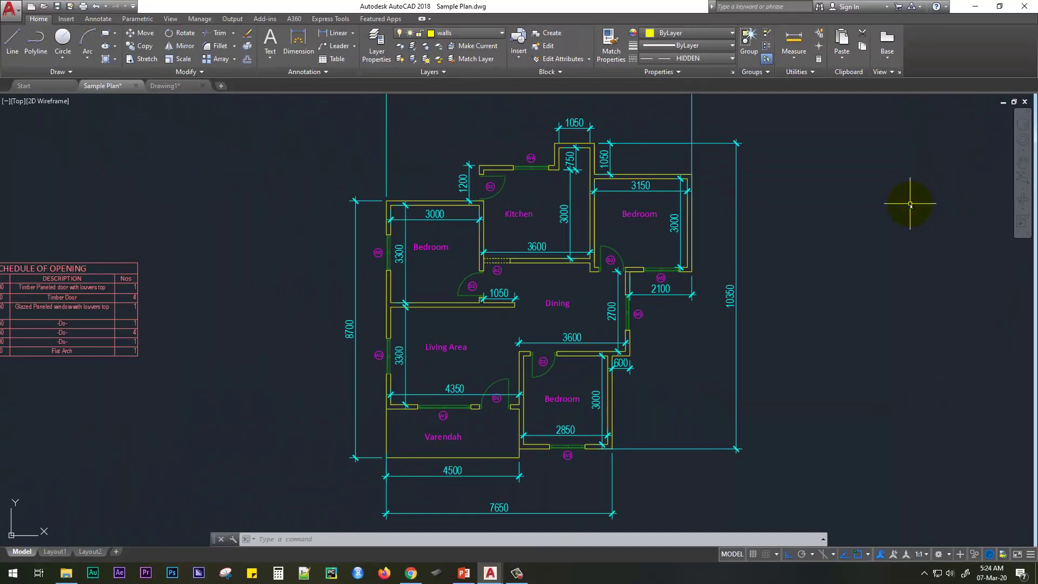